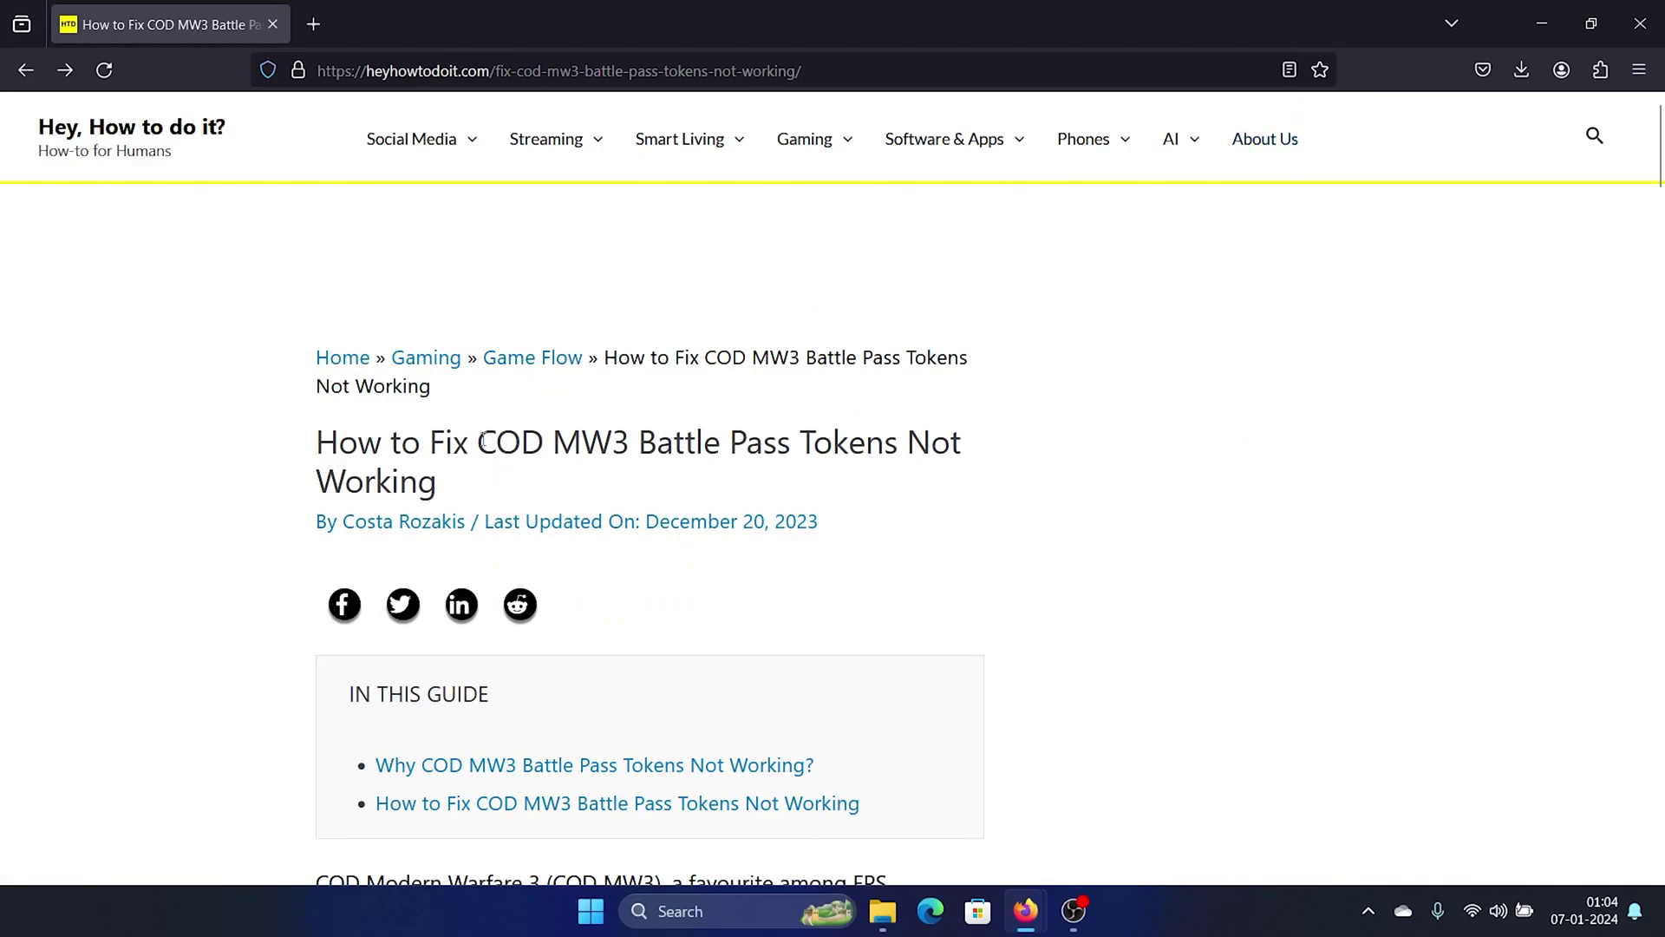
Highlight 'COD MW3' in the article title, then clear the selection.
left_click_drag(480, 444, 581, 443)
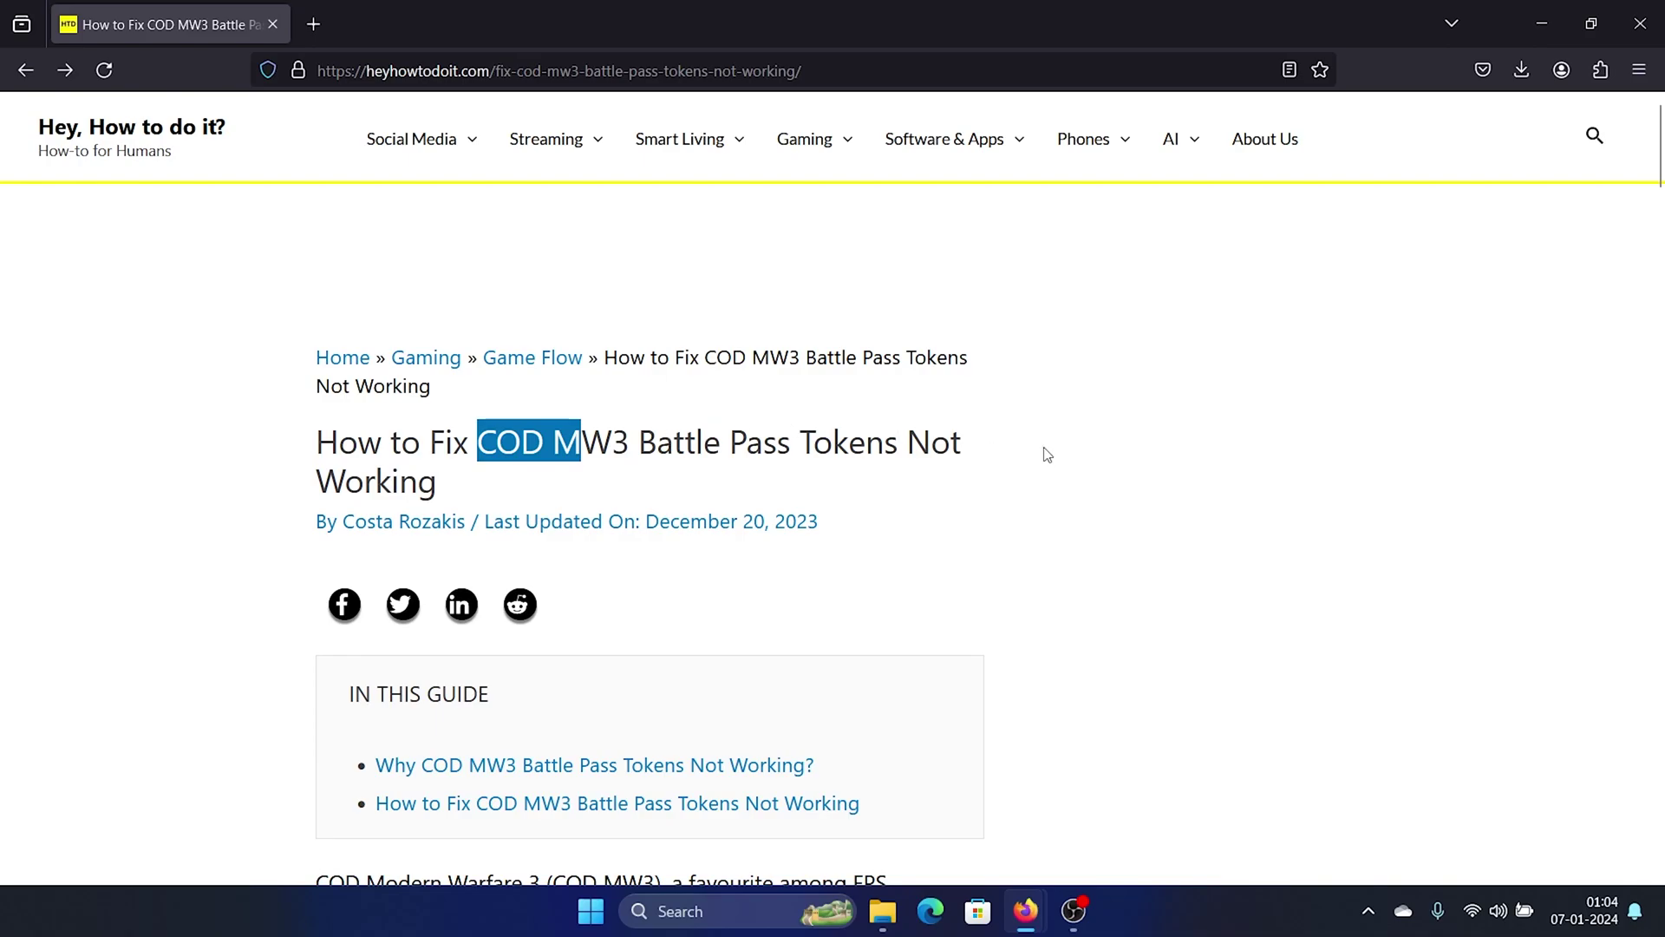
left_click(486, 516)
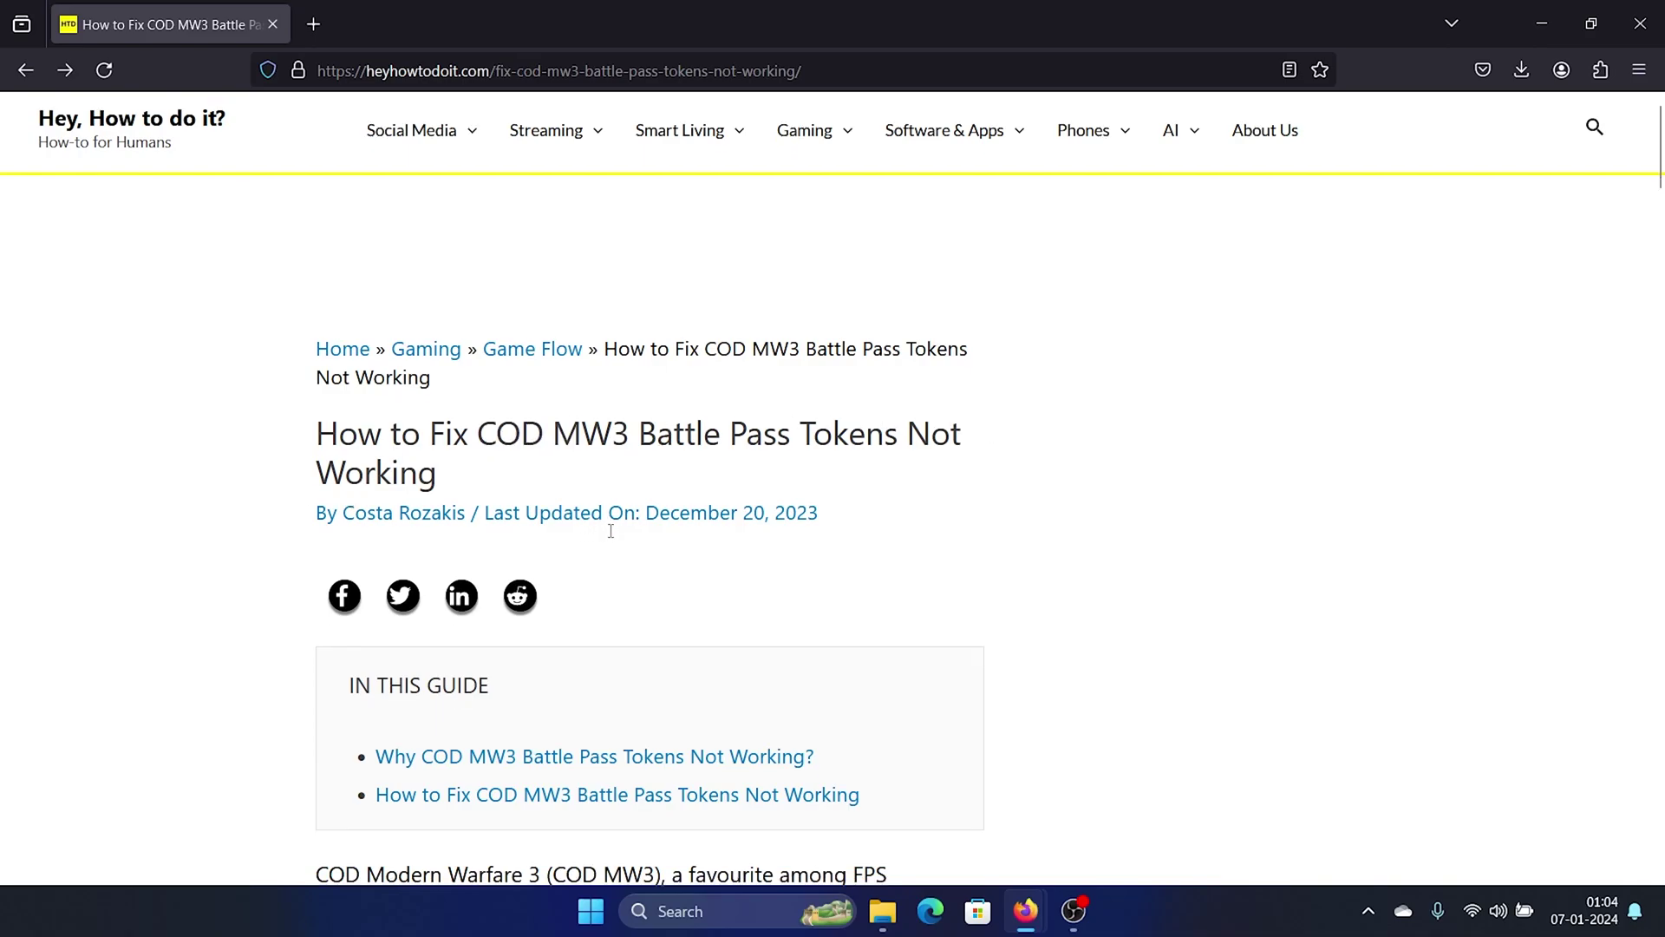
scroll(611, 536, "down", 3)
scroll(611, 536, "down", 3)
scroll(612, 537, "down", 1)
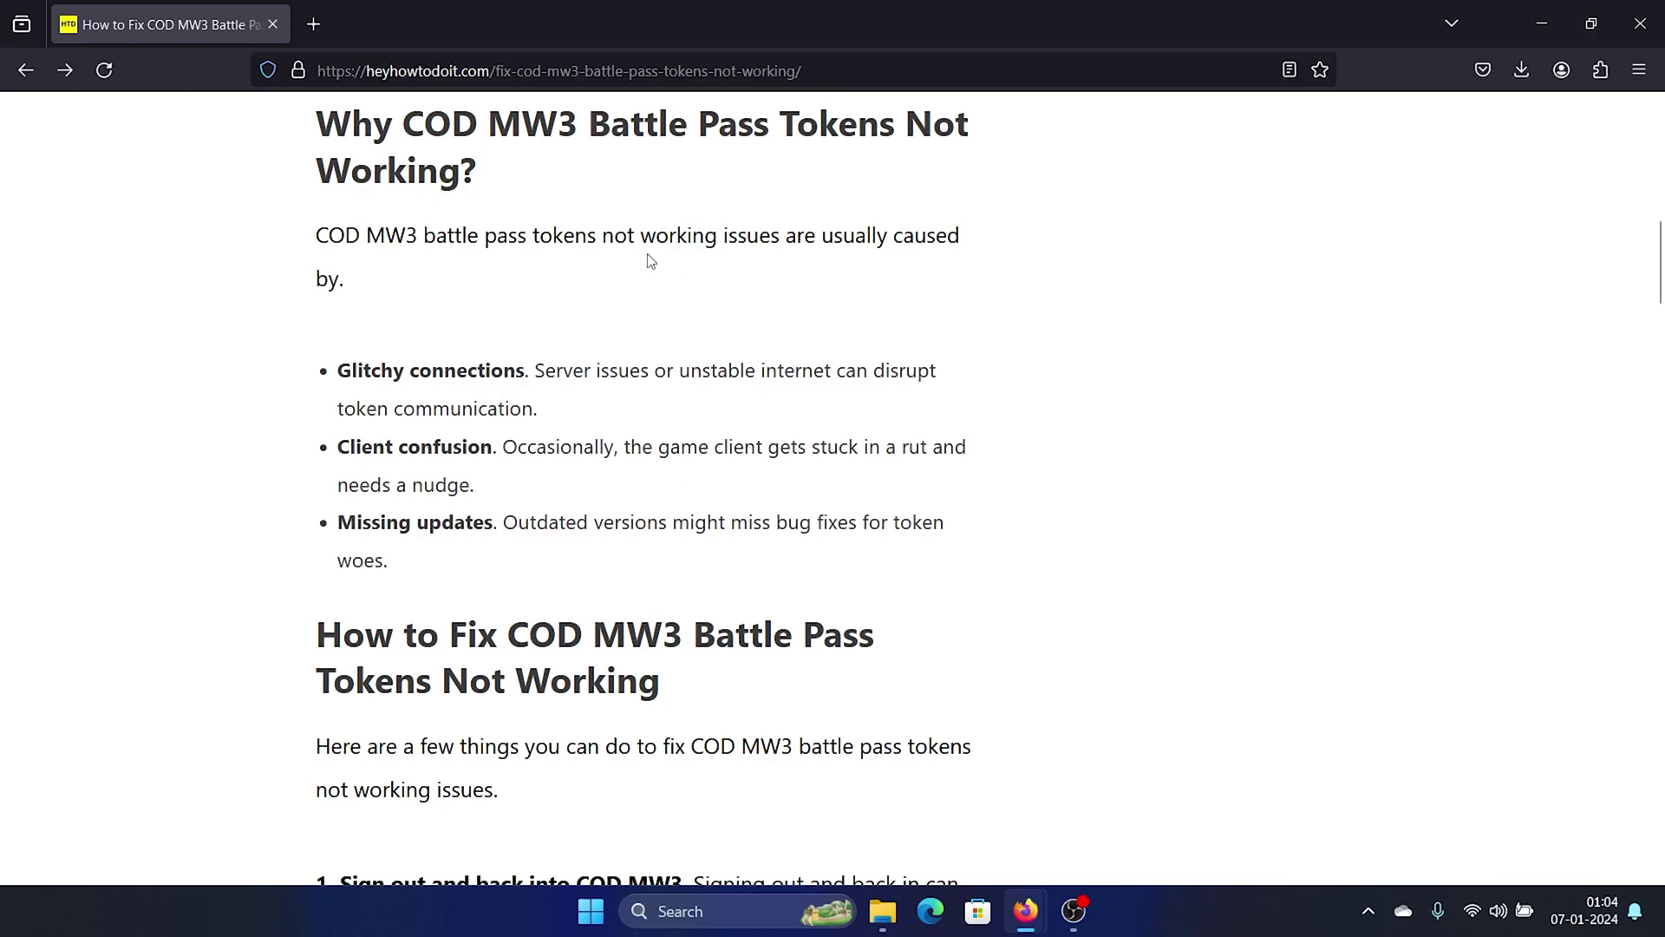
Run a fast.com speed test in a new tab (about 91 Mbps), then return to the COD MW3 article.
left_click(313, 23)
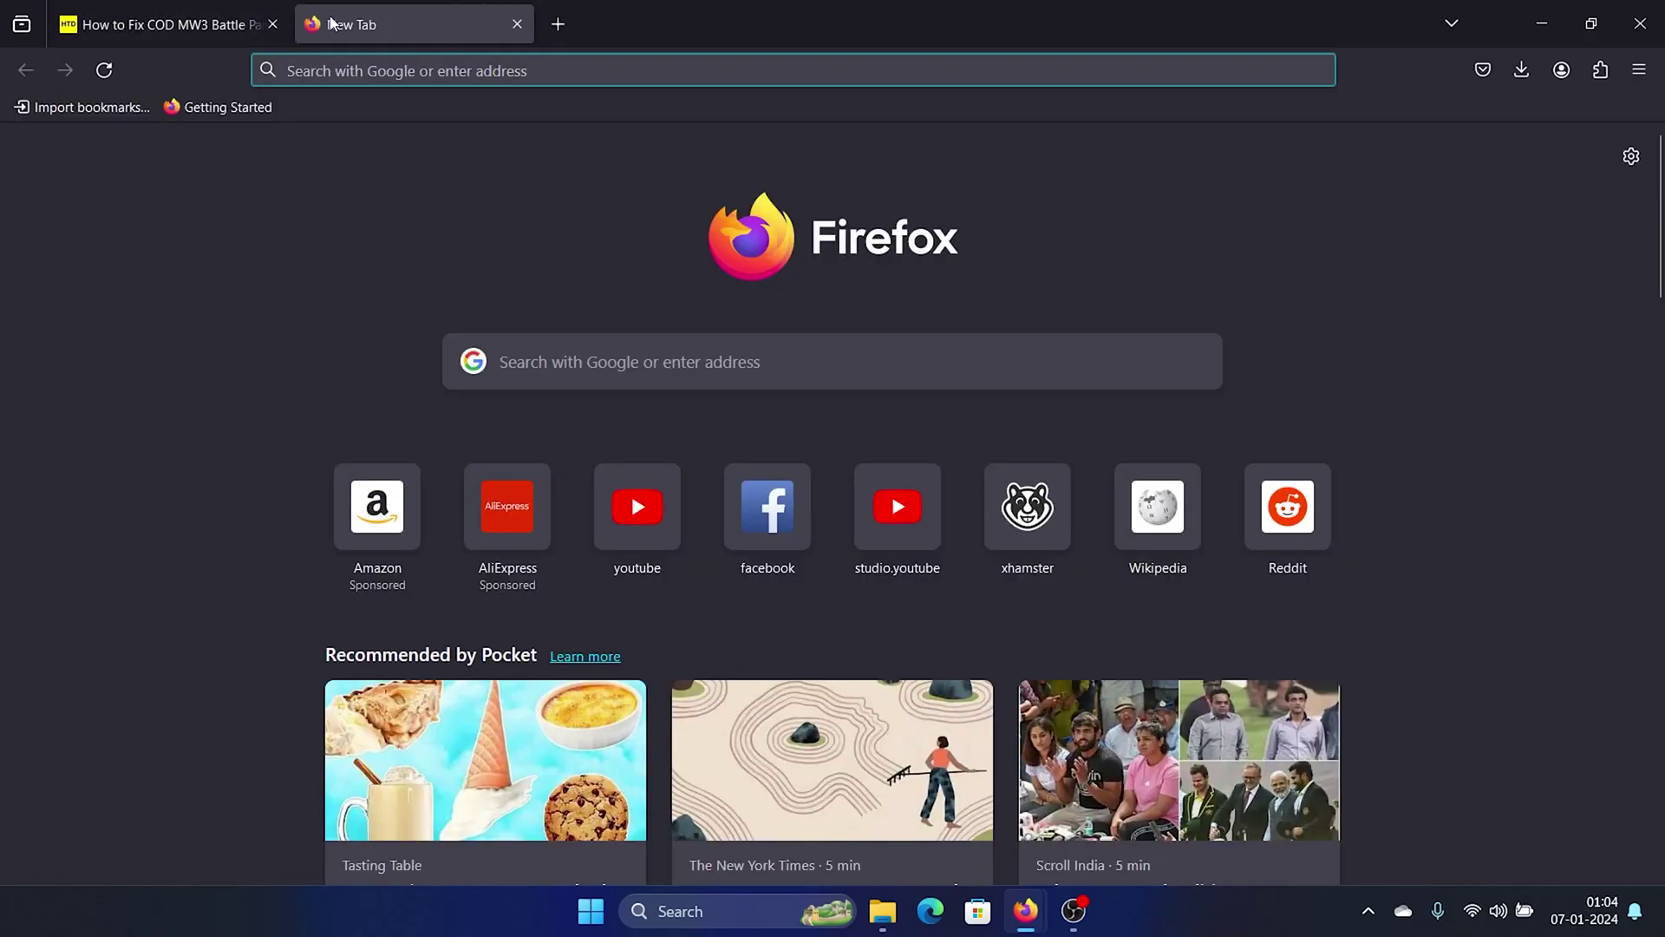
type("fas")
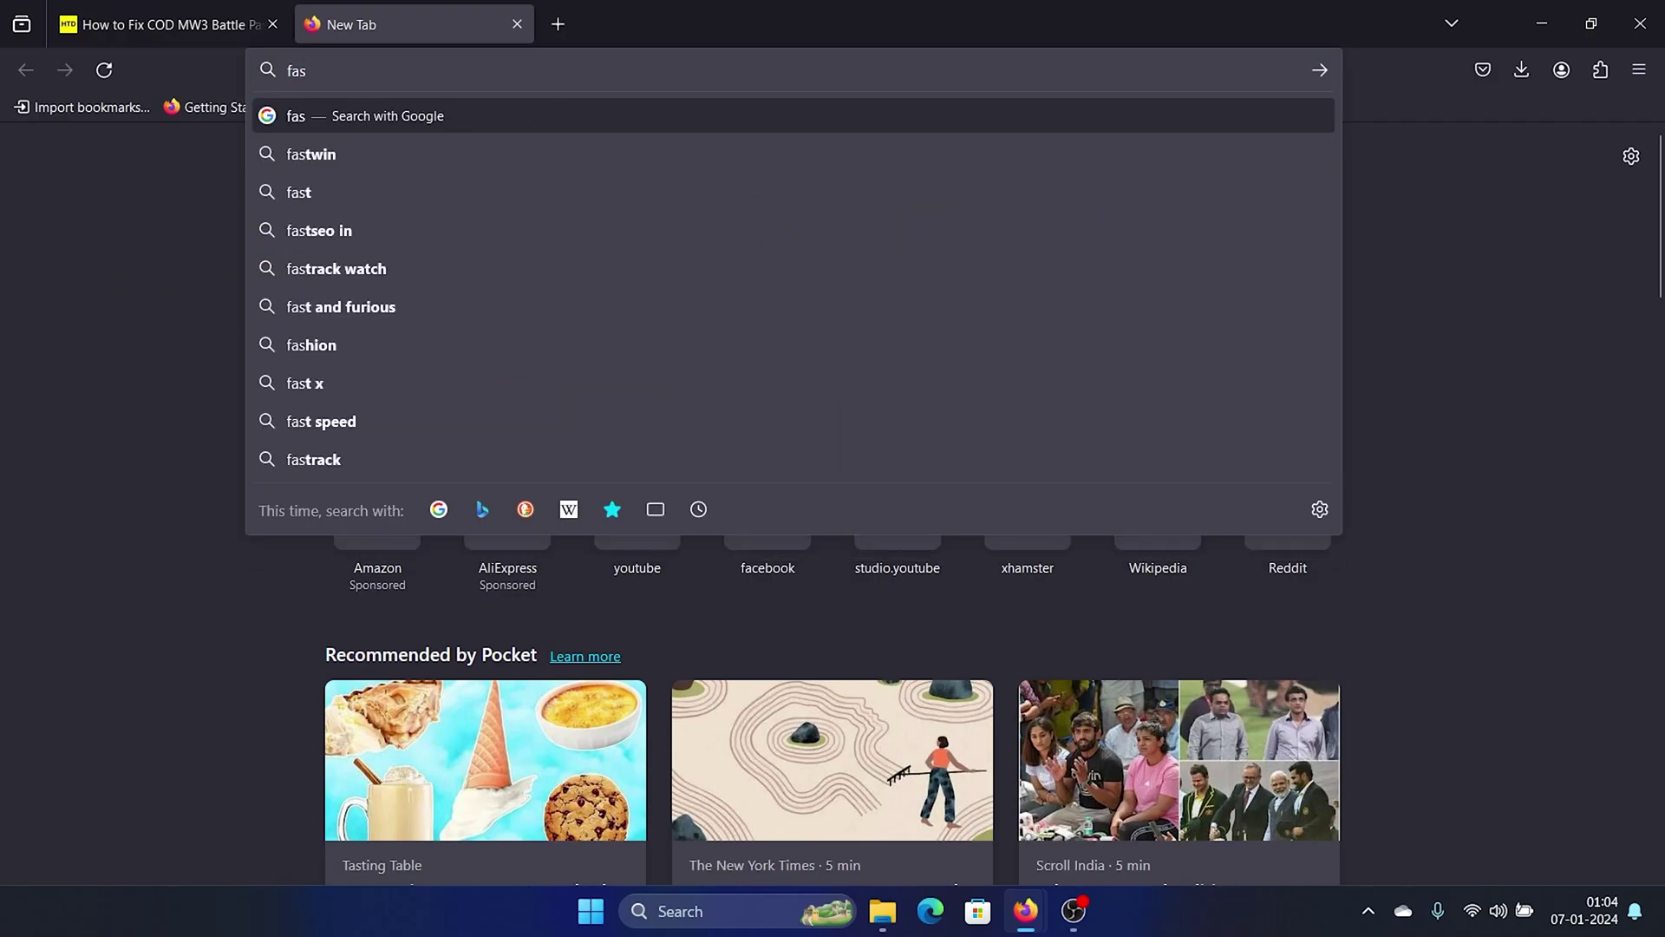
type("t.co")
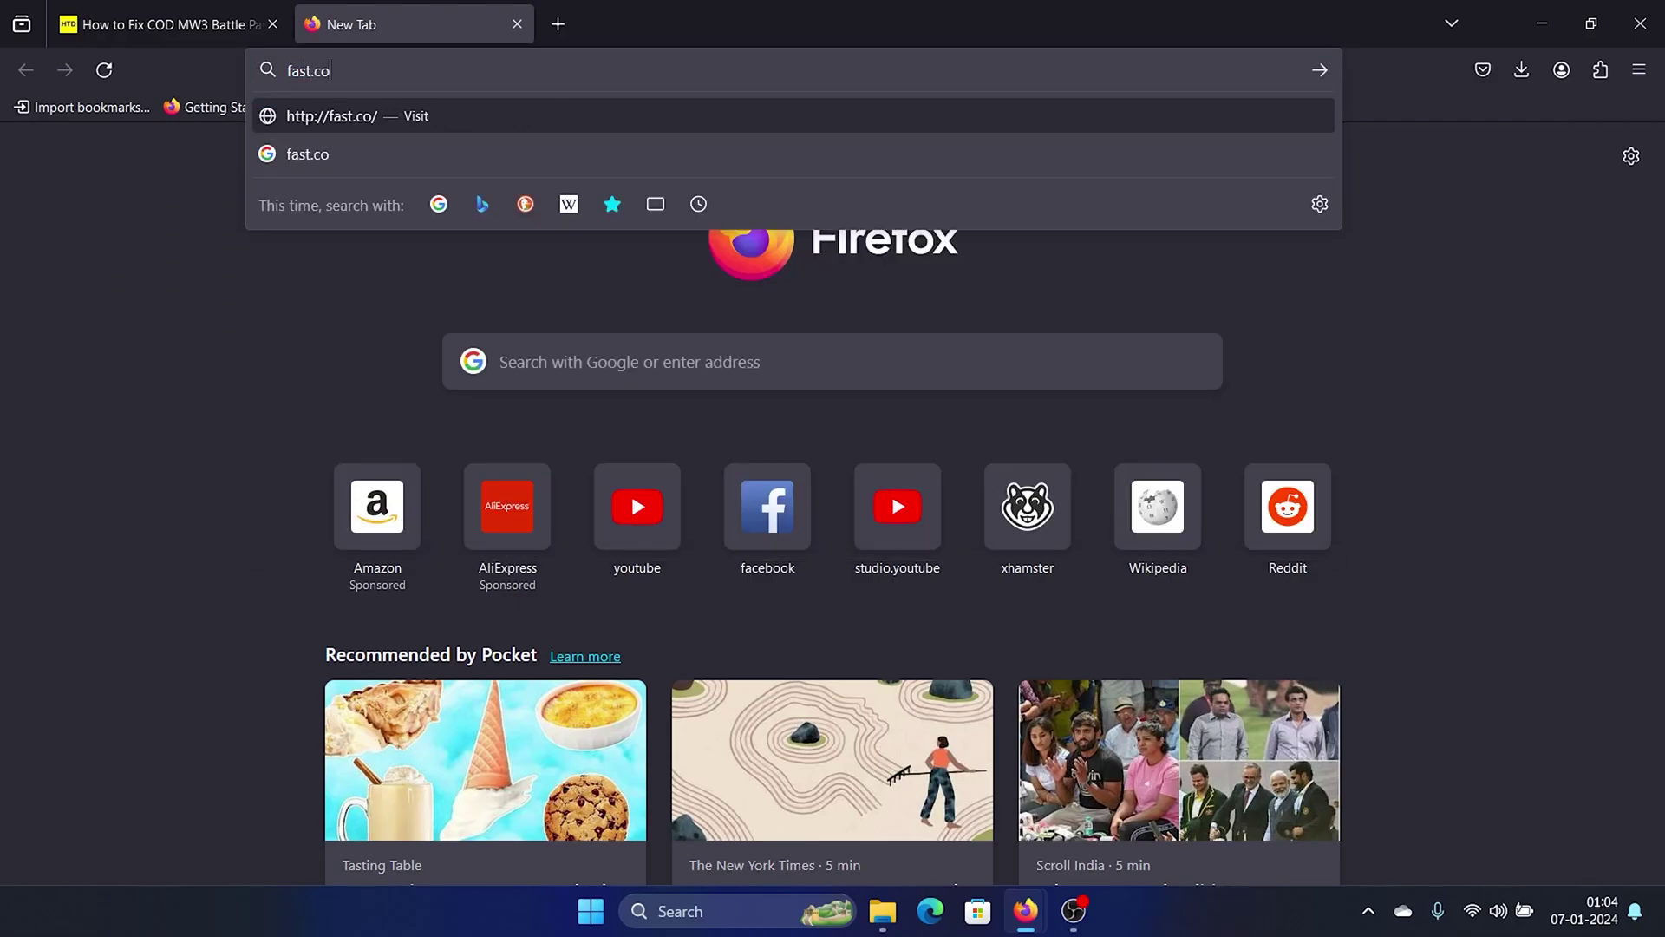
type("m")
key("Return")
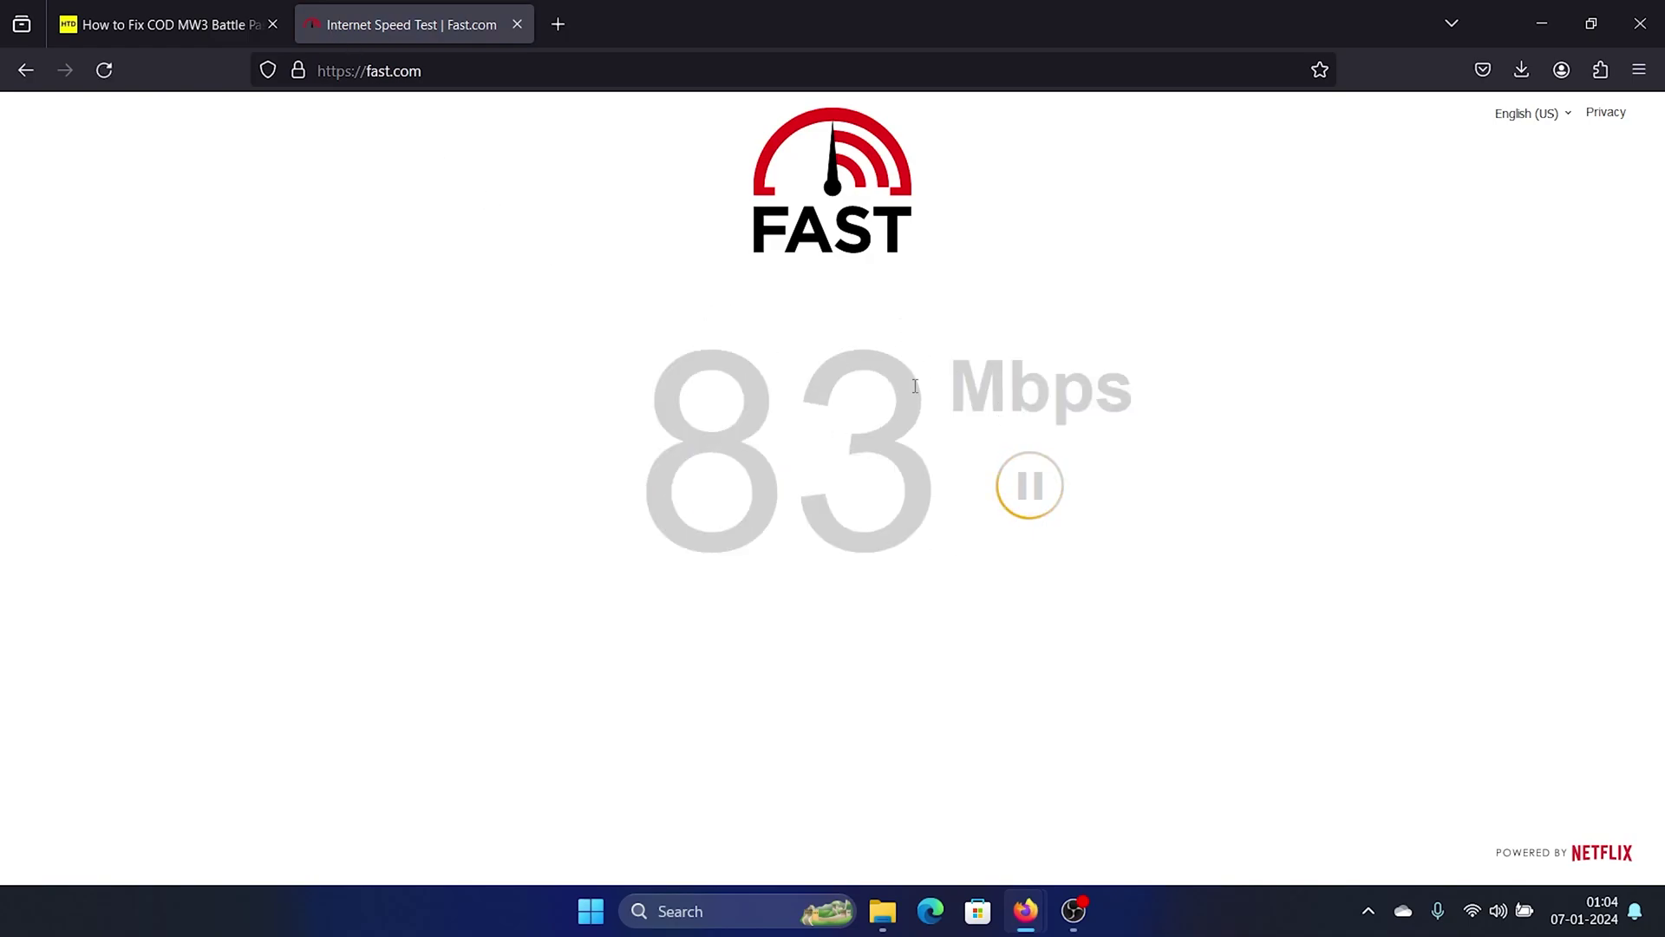
left_click(176, 25)
left_click(396, 23)
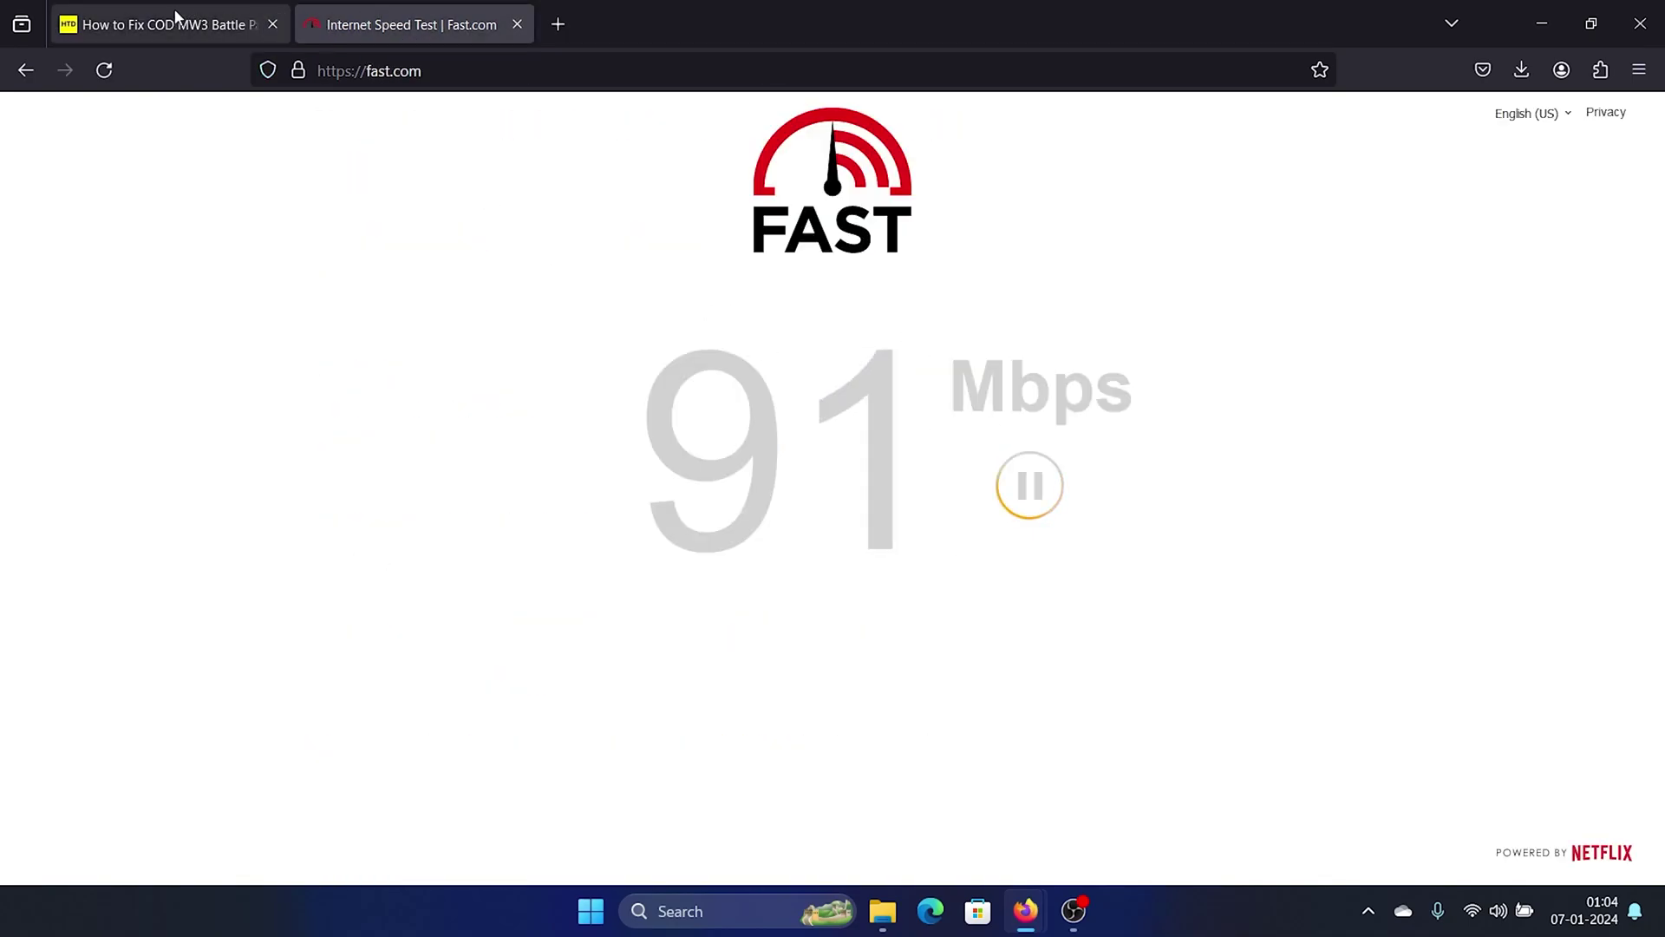
left_click(175, 23)
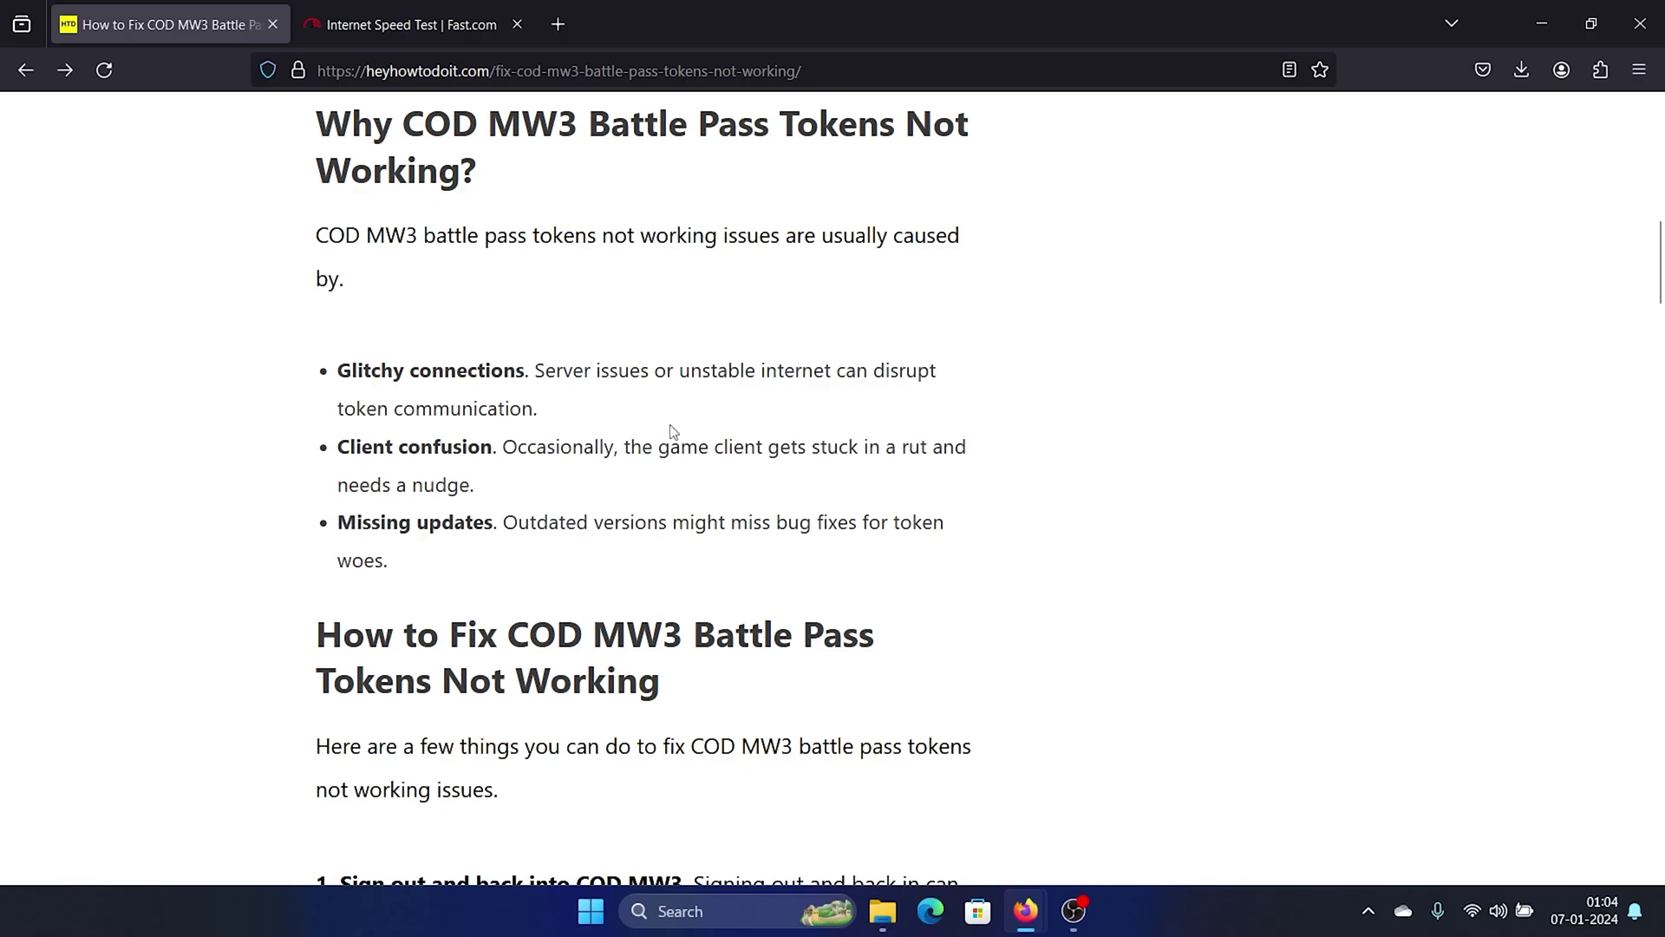
scroll(673, 431, "down", 1)
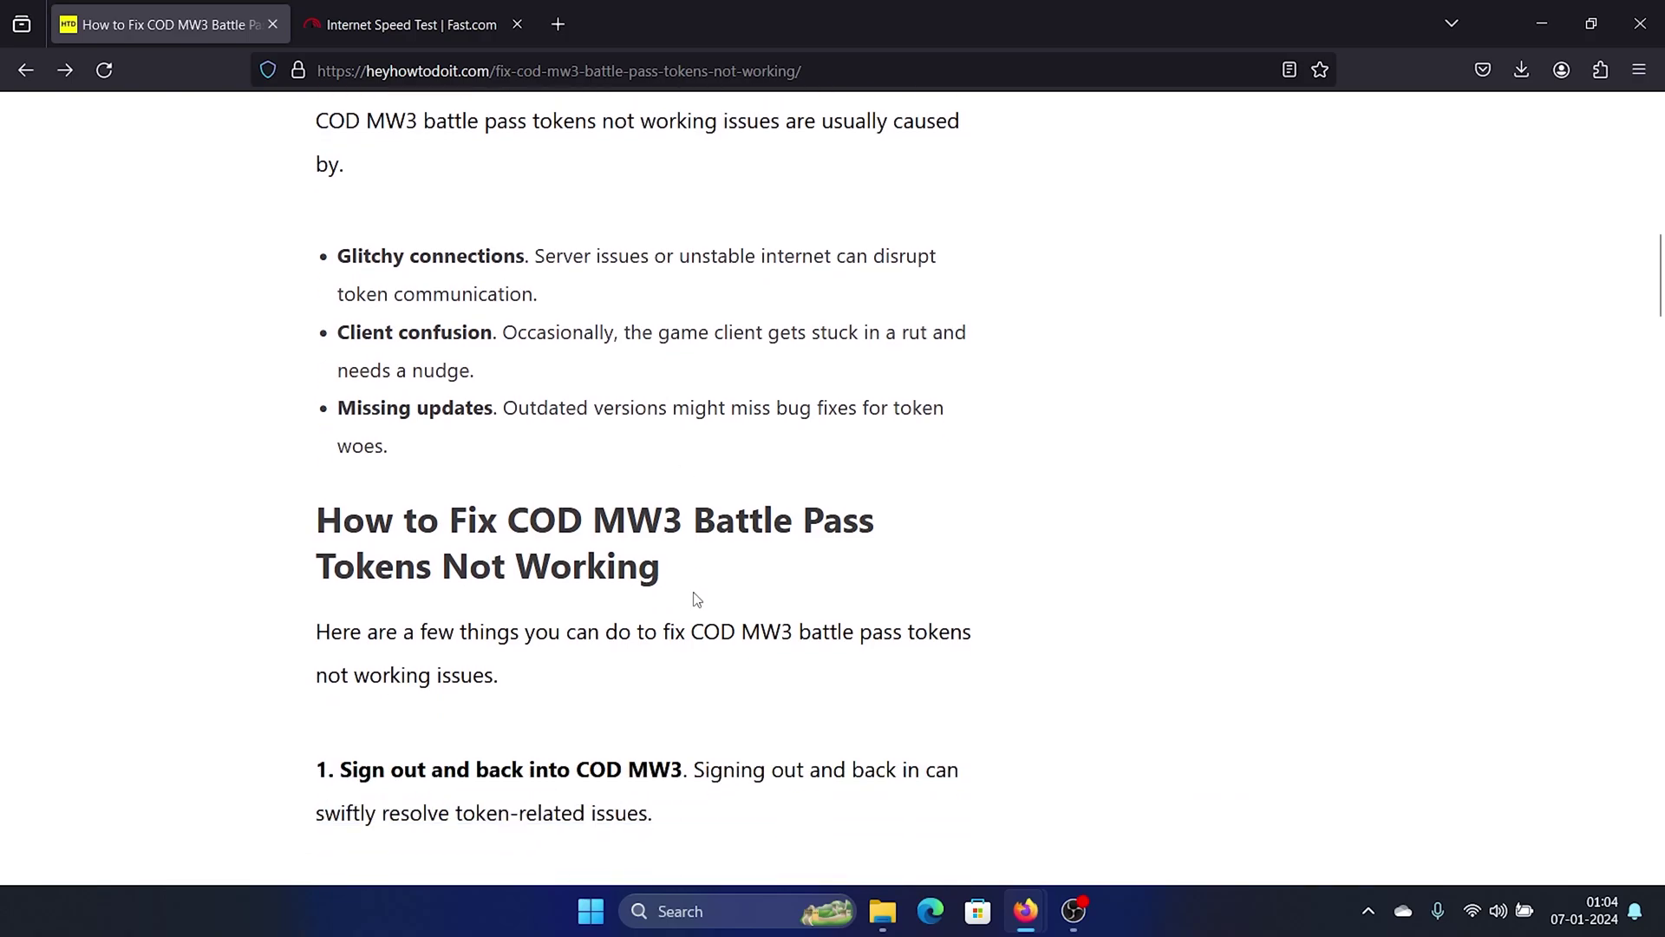
Uninstall Adobe Premiere Pro 2023 from Windows Settings > Apps > Installed apps, confirming the prompt.
right_click(590, 910)
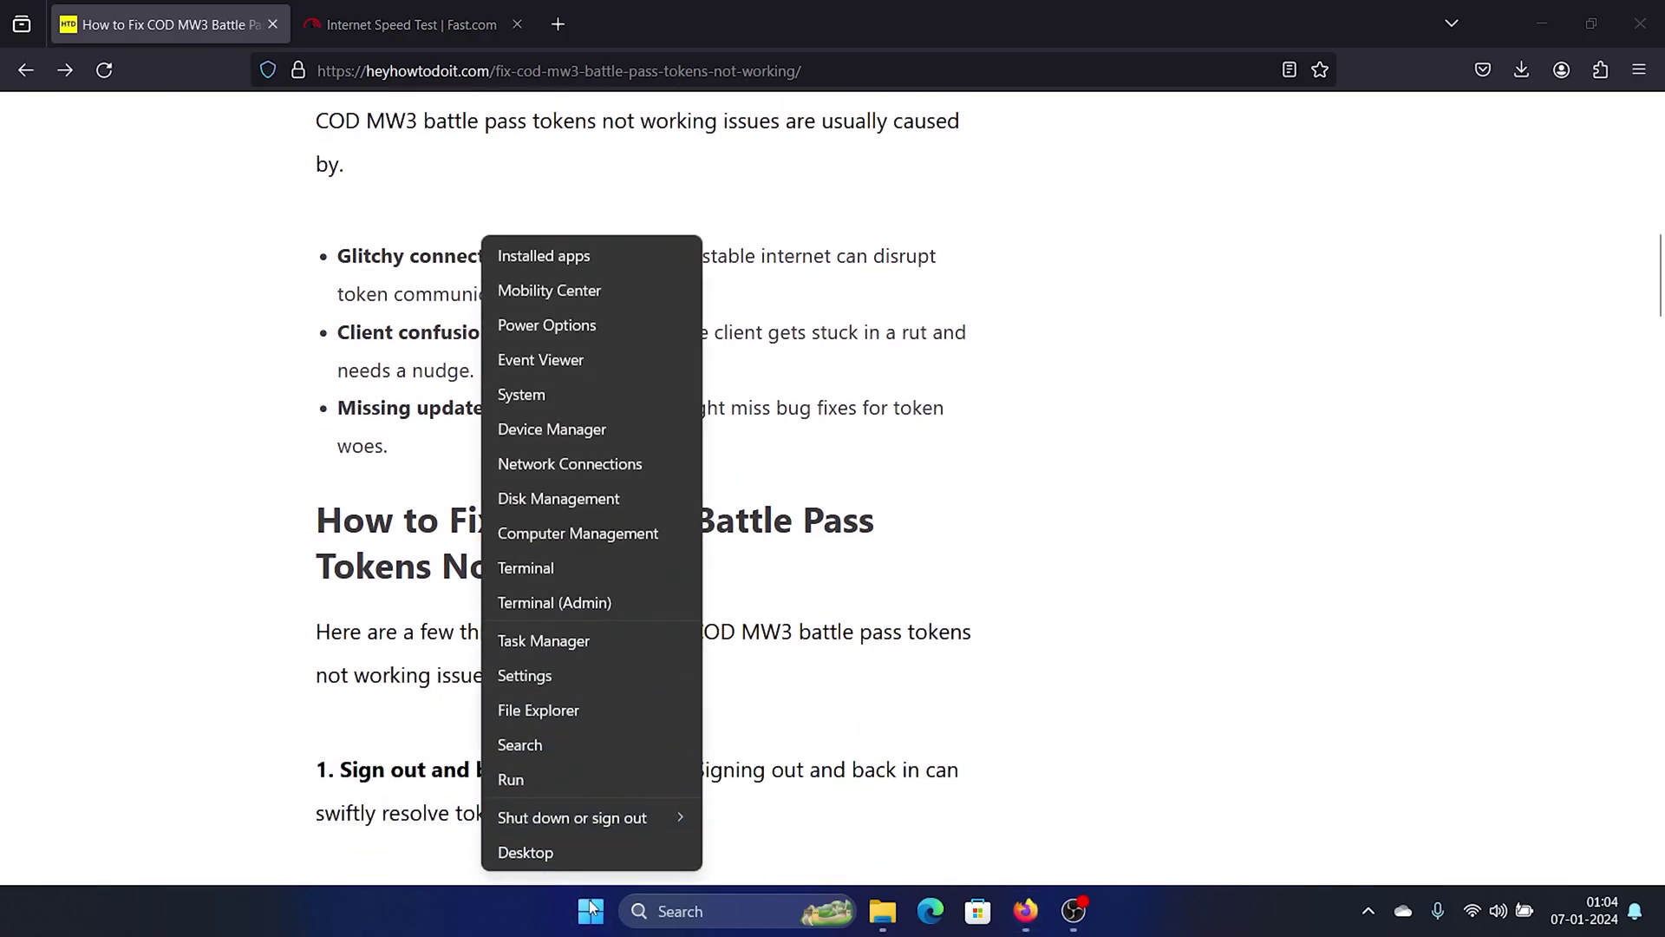
left_click(598, 677)
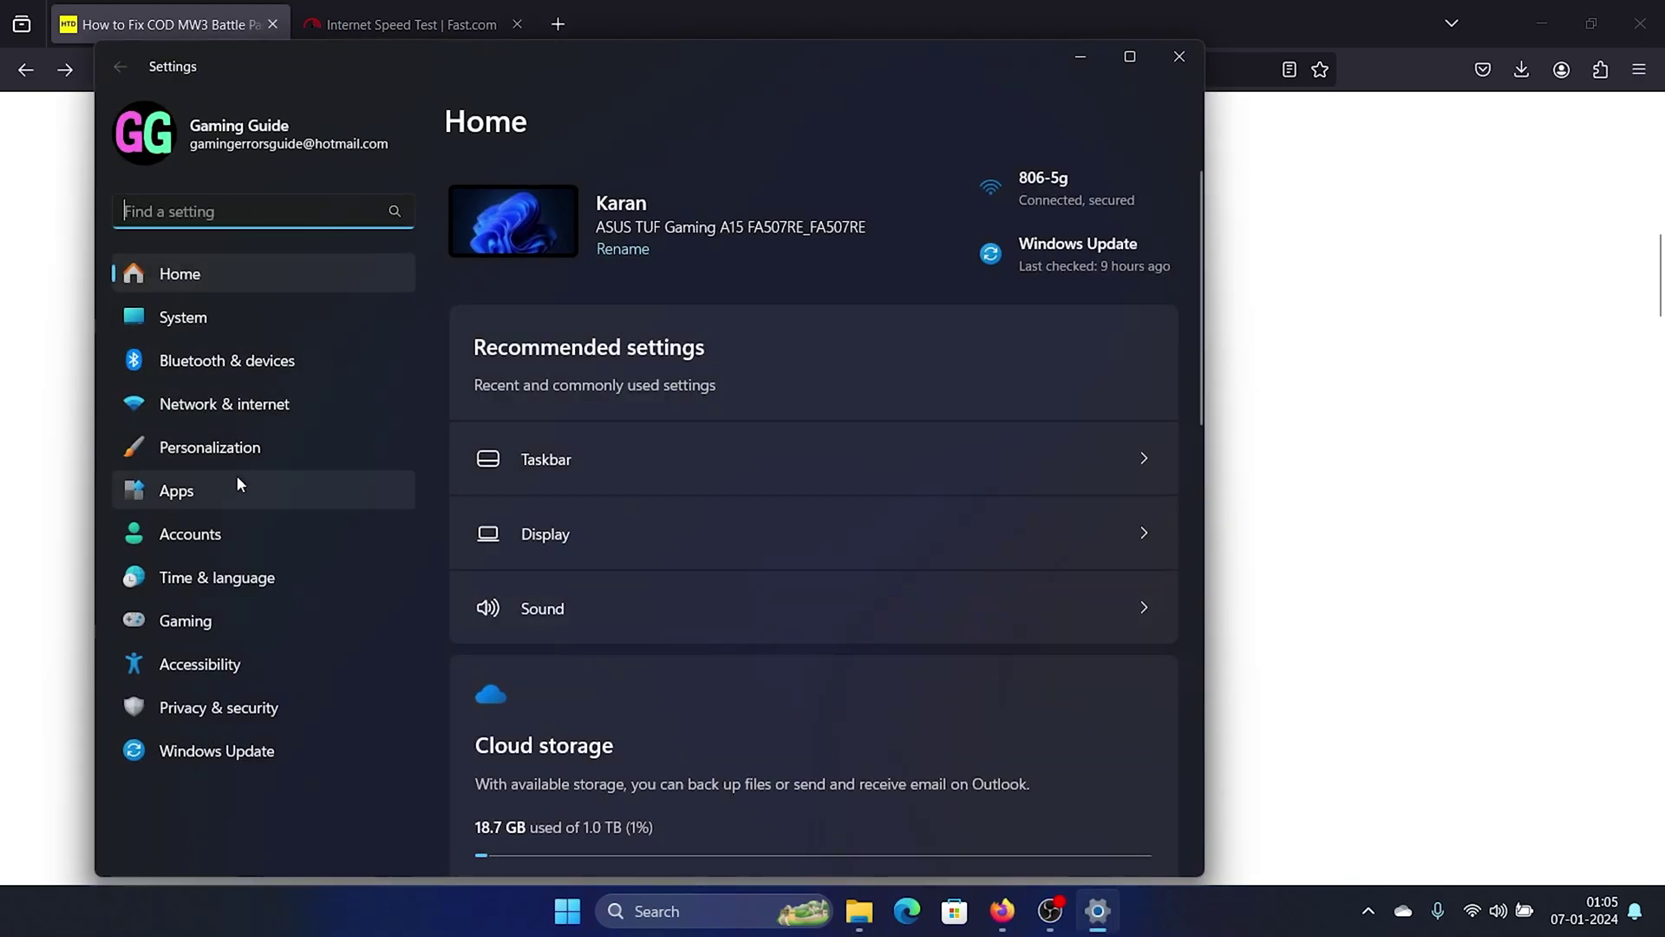
left_click(238, 484)
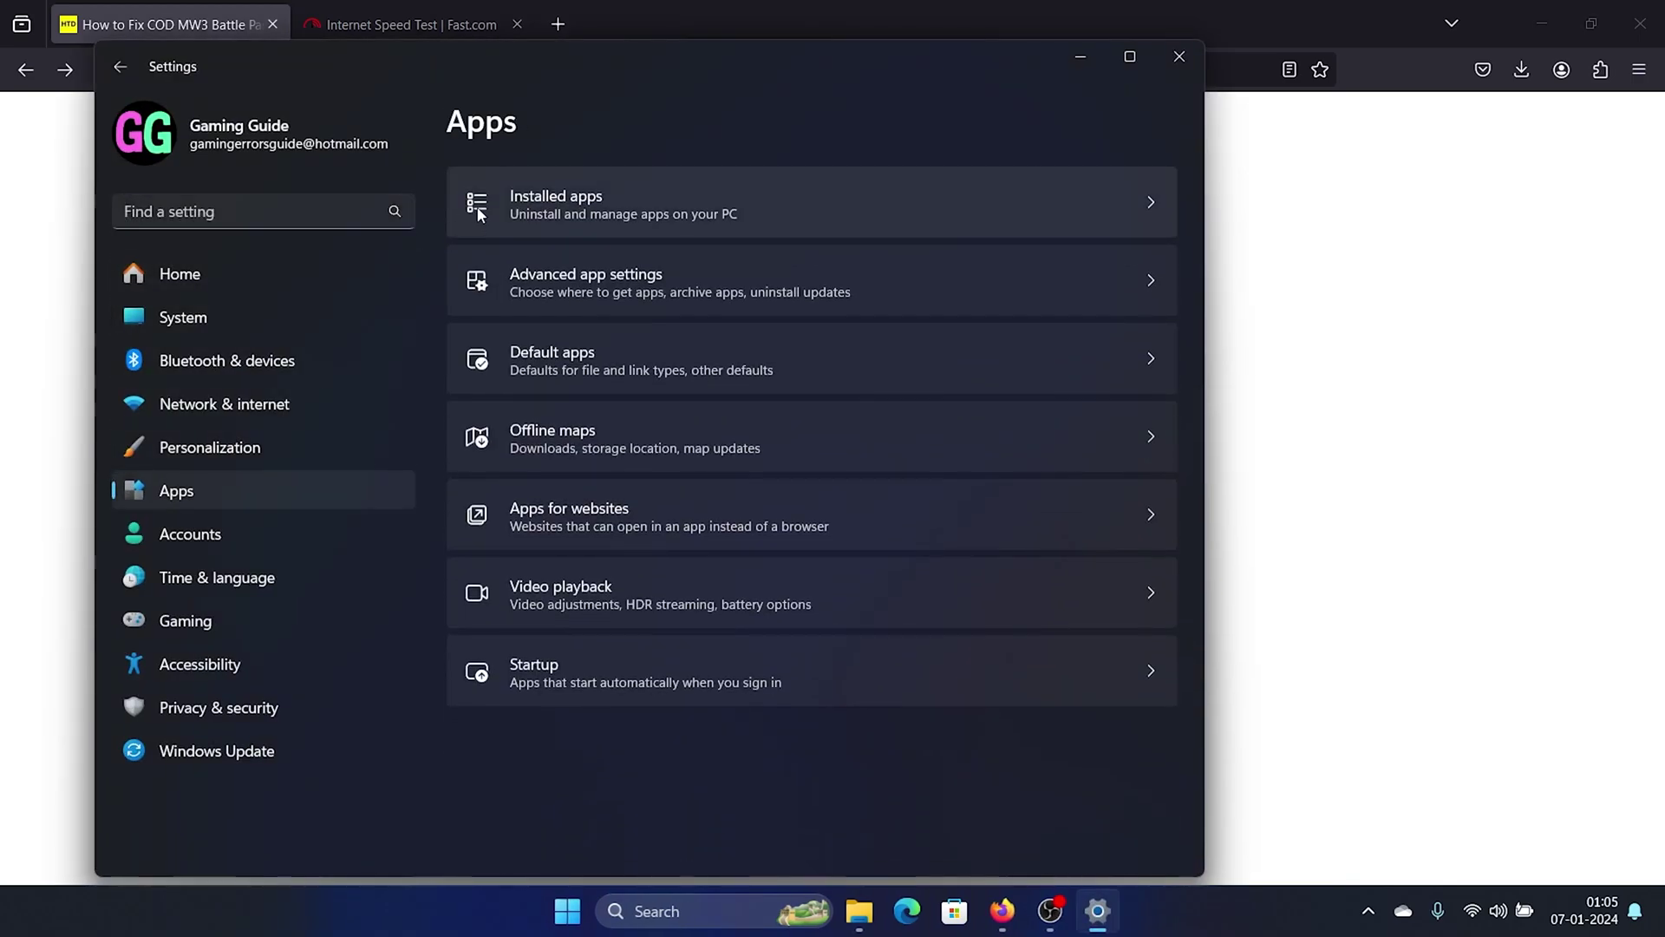
left_click(709, 206)
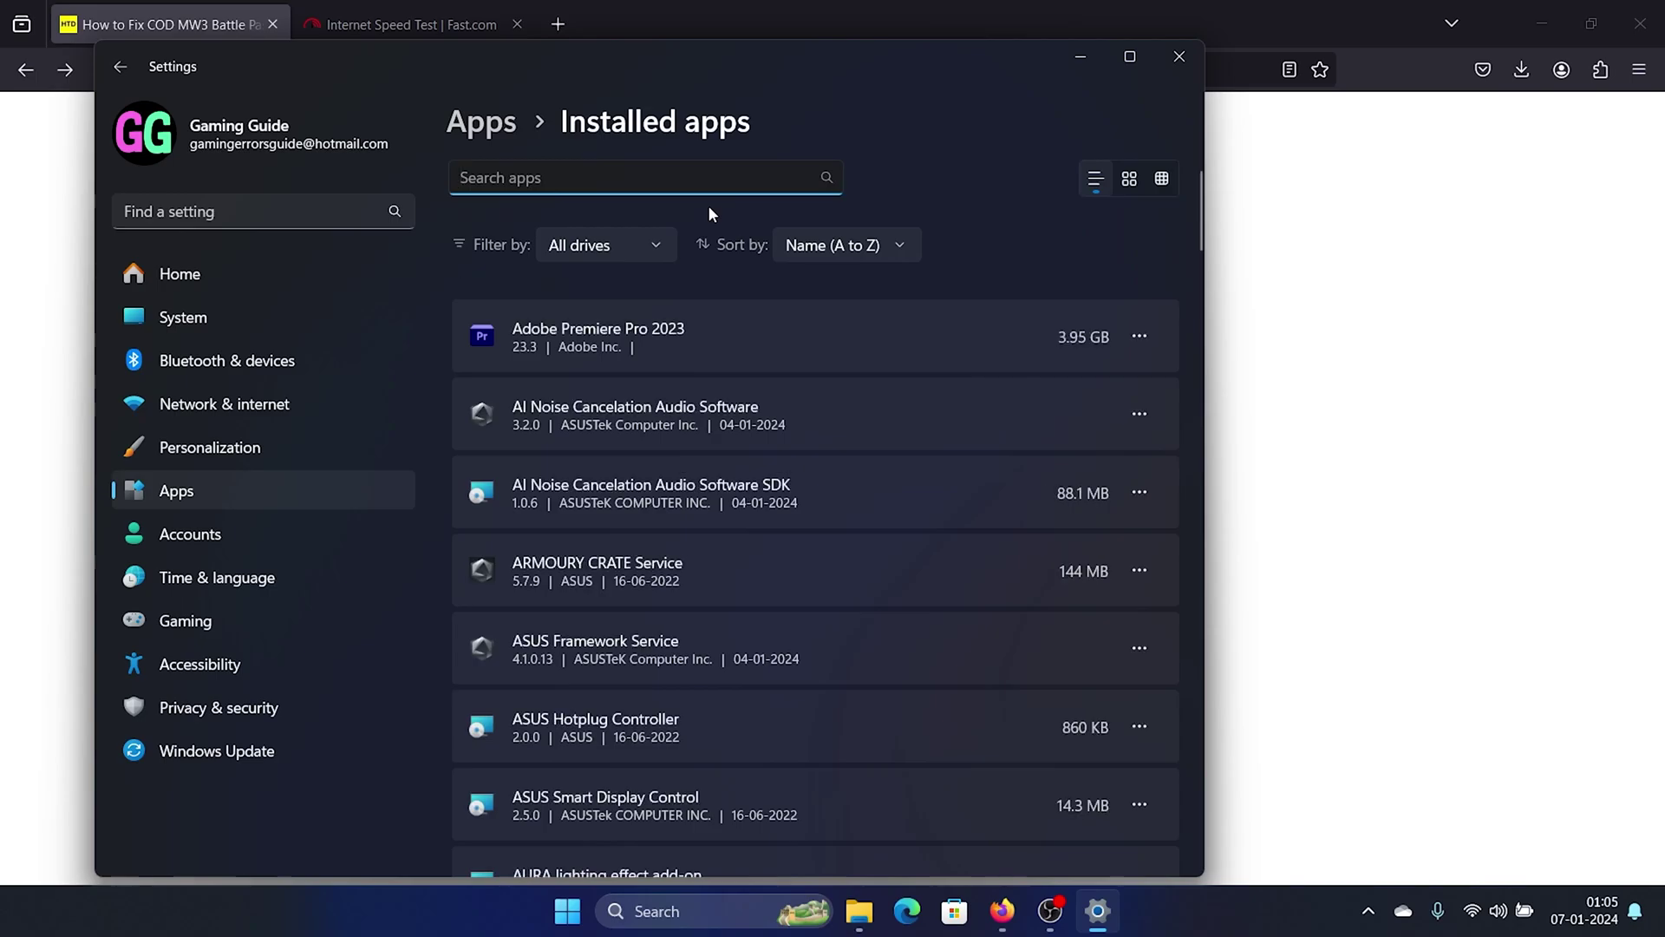
left_click(1141, 345)
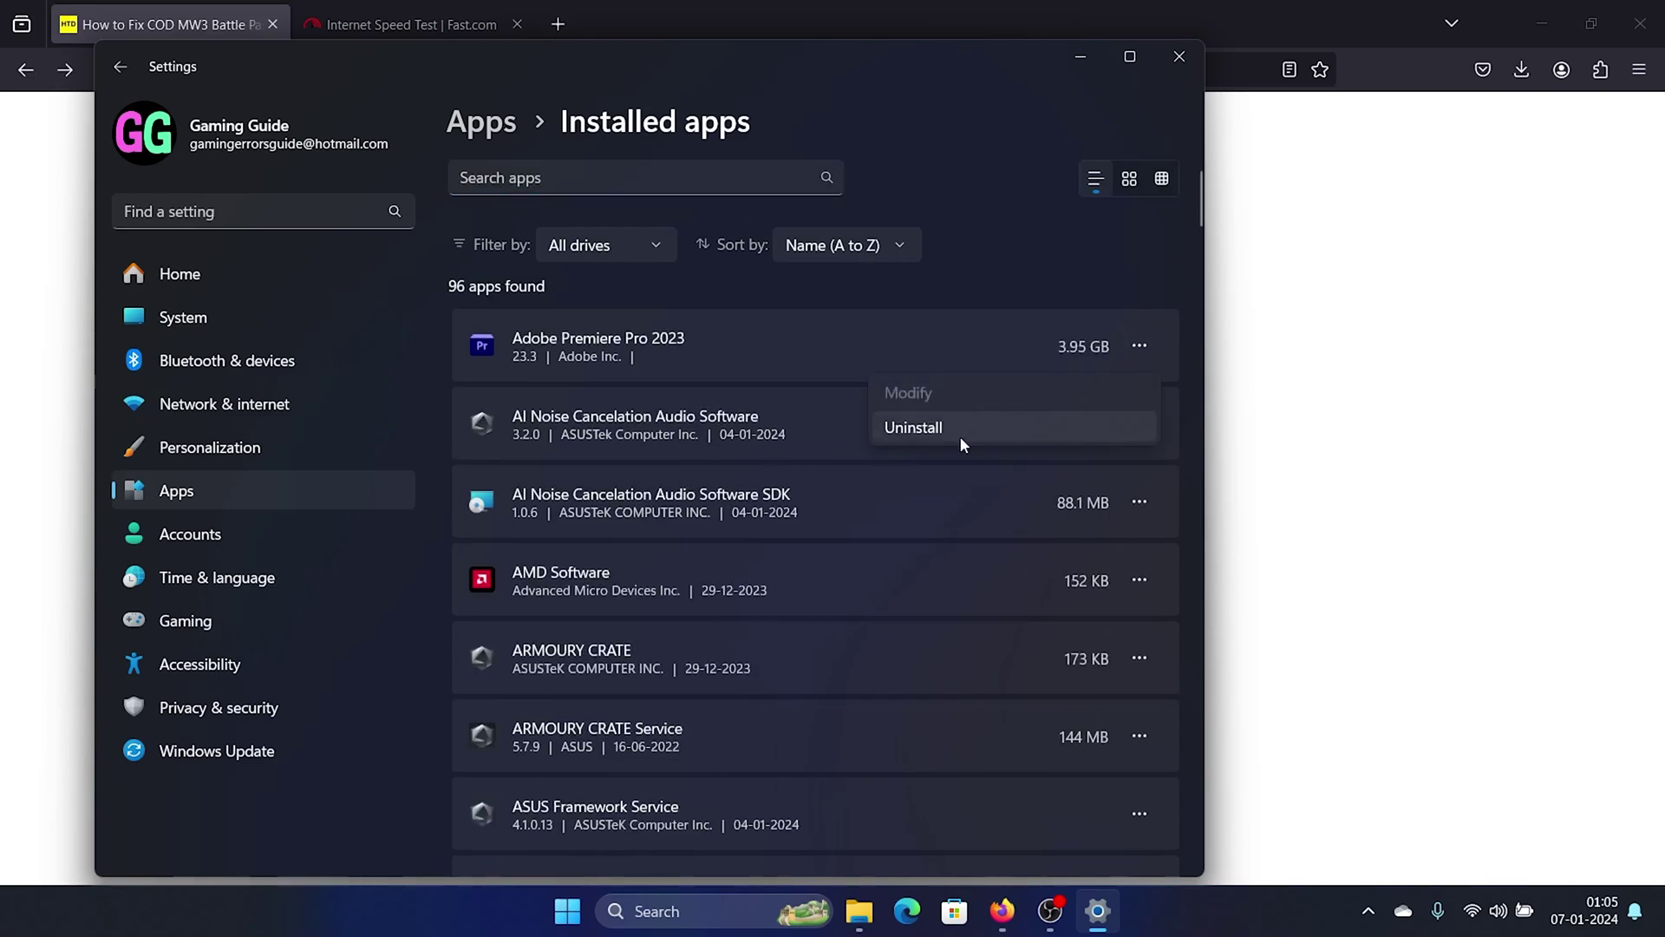
left_click(992, 433)
left_click(1113, 465)
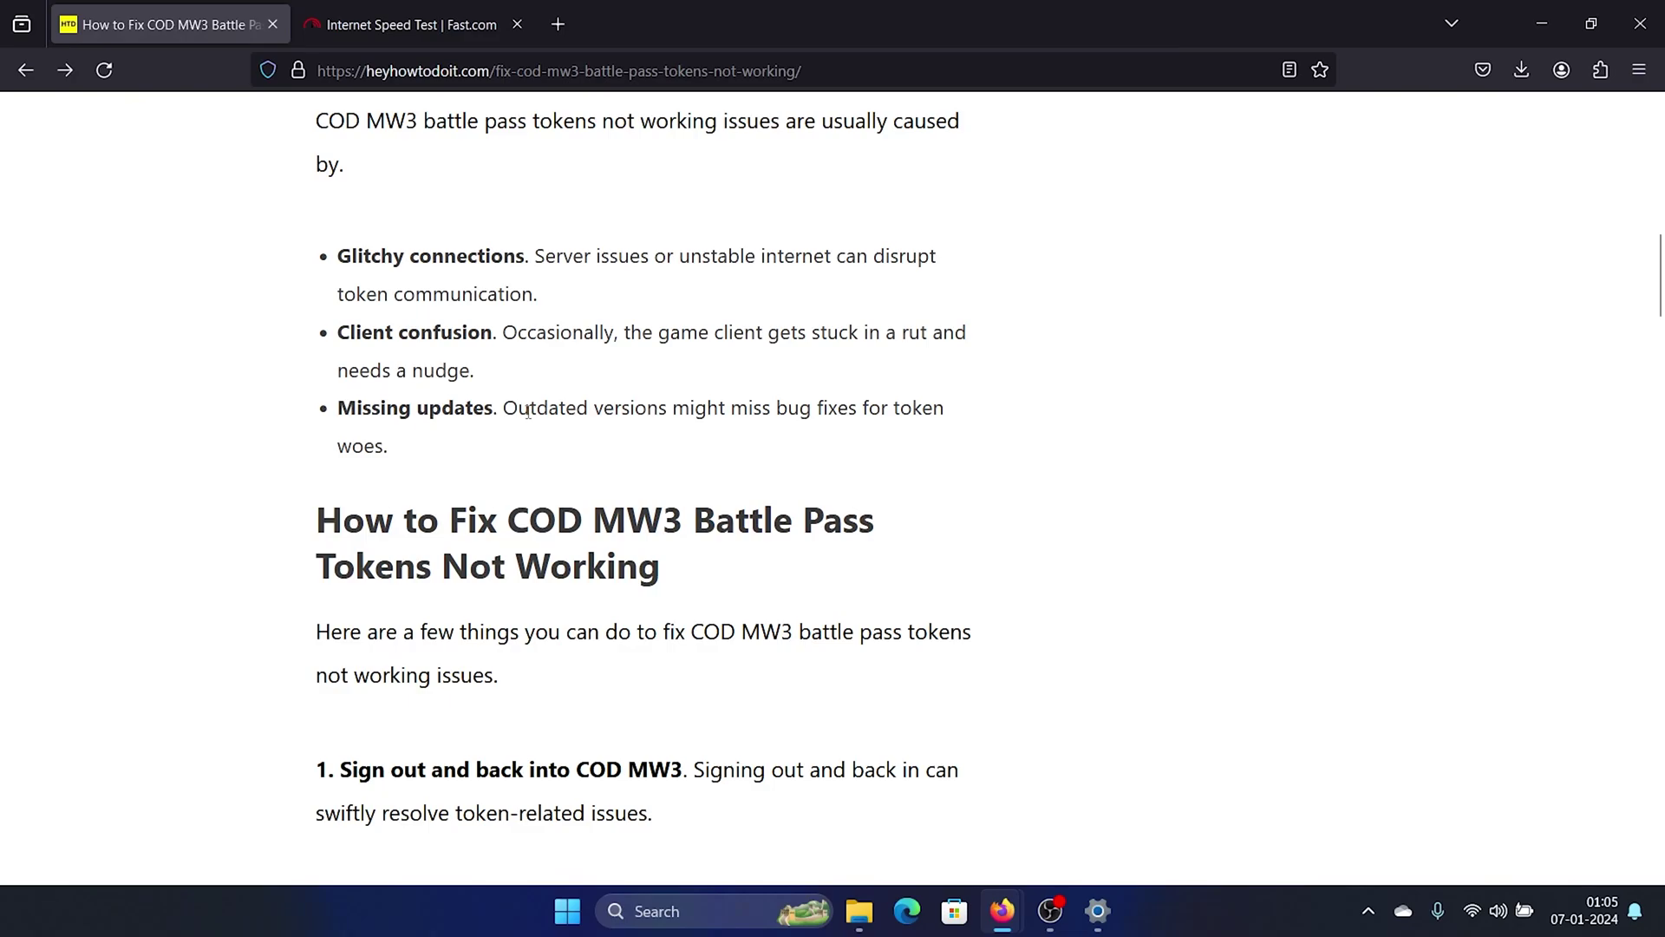
Highlight the article's 'Missing updates' explanation, then clear the selection.
left_click_drag(536, 411, 653, 440)
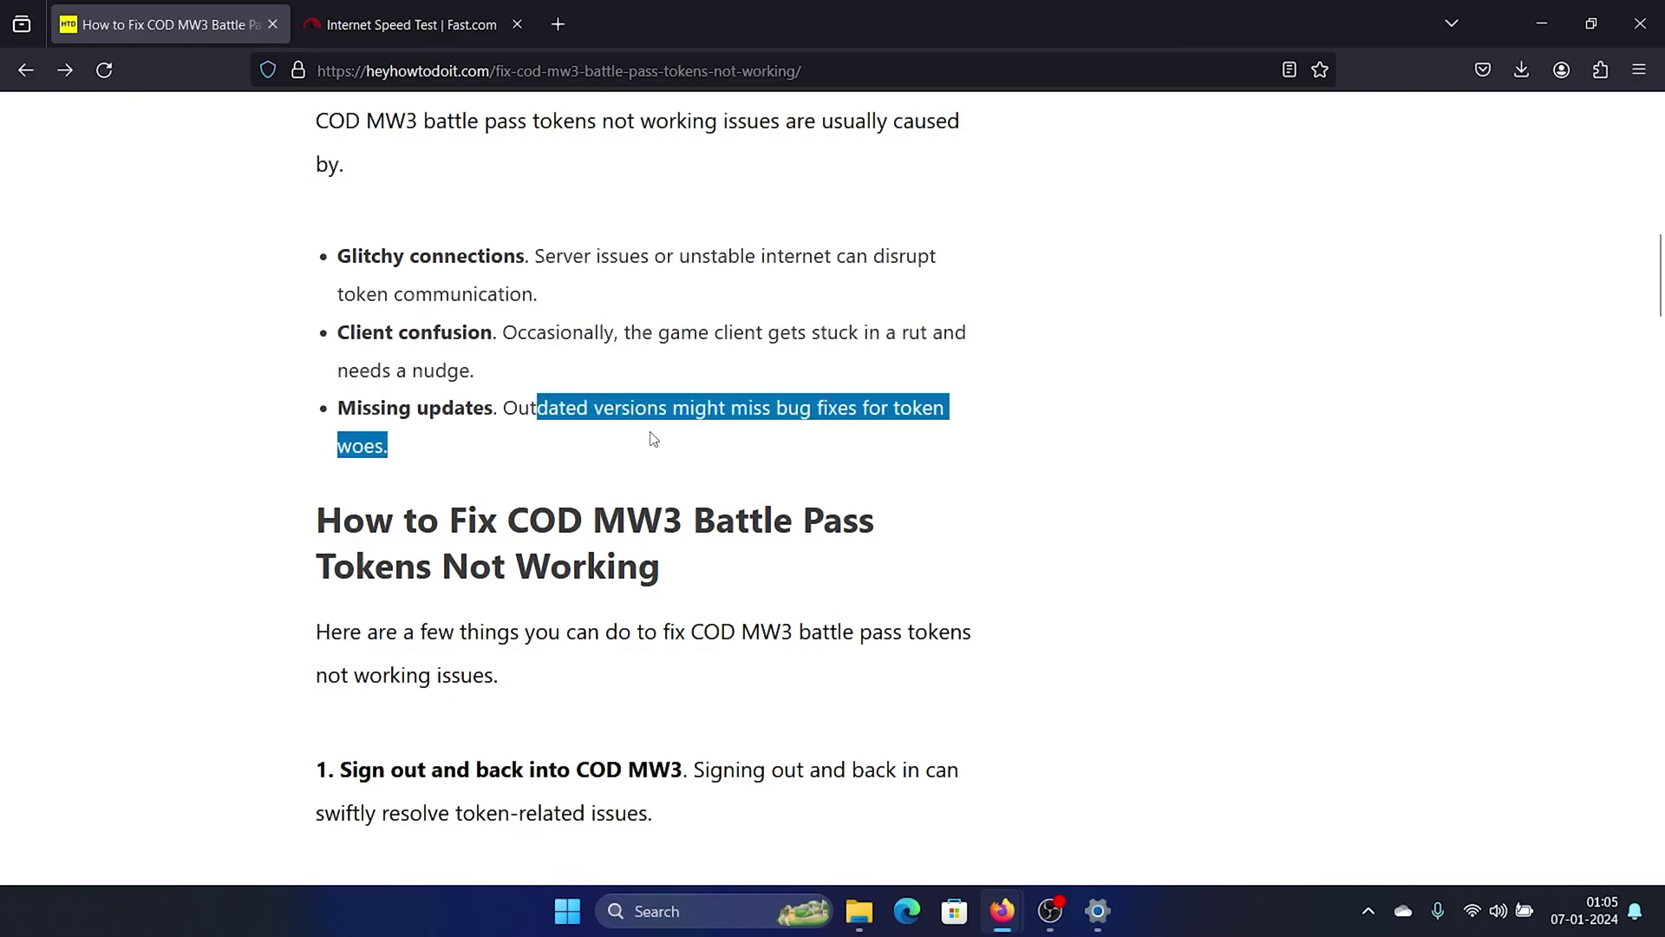
left_click(635, 468)
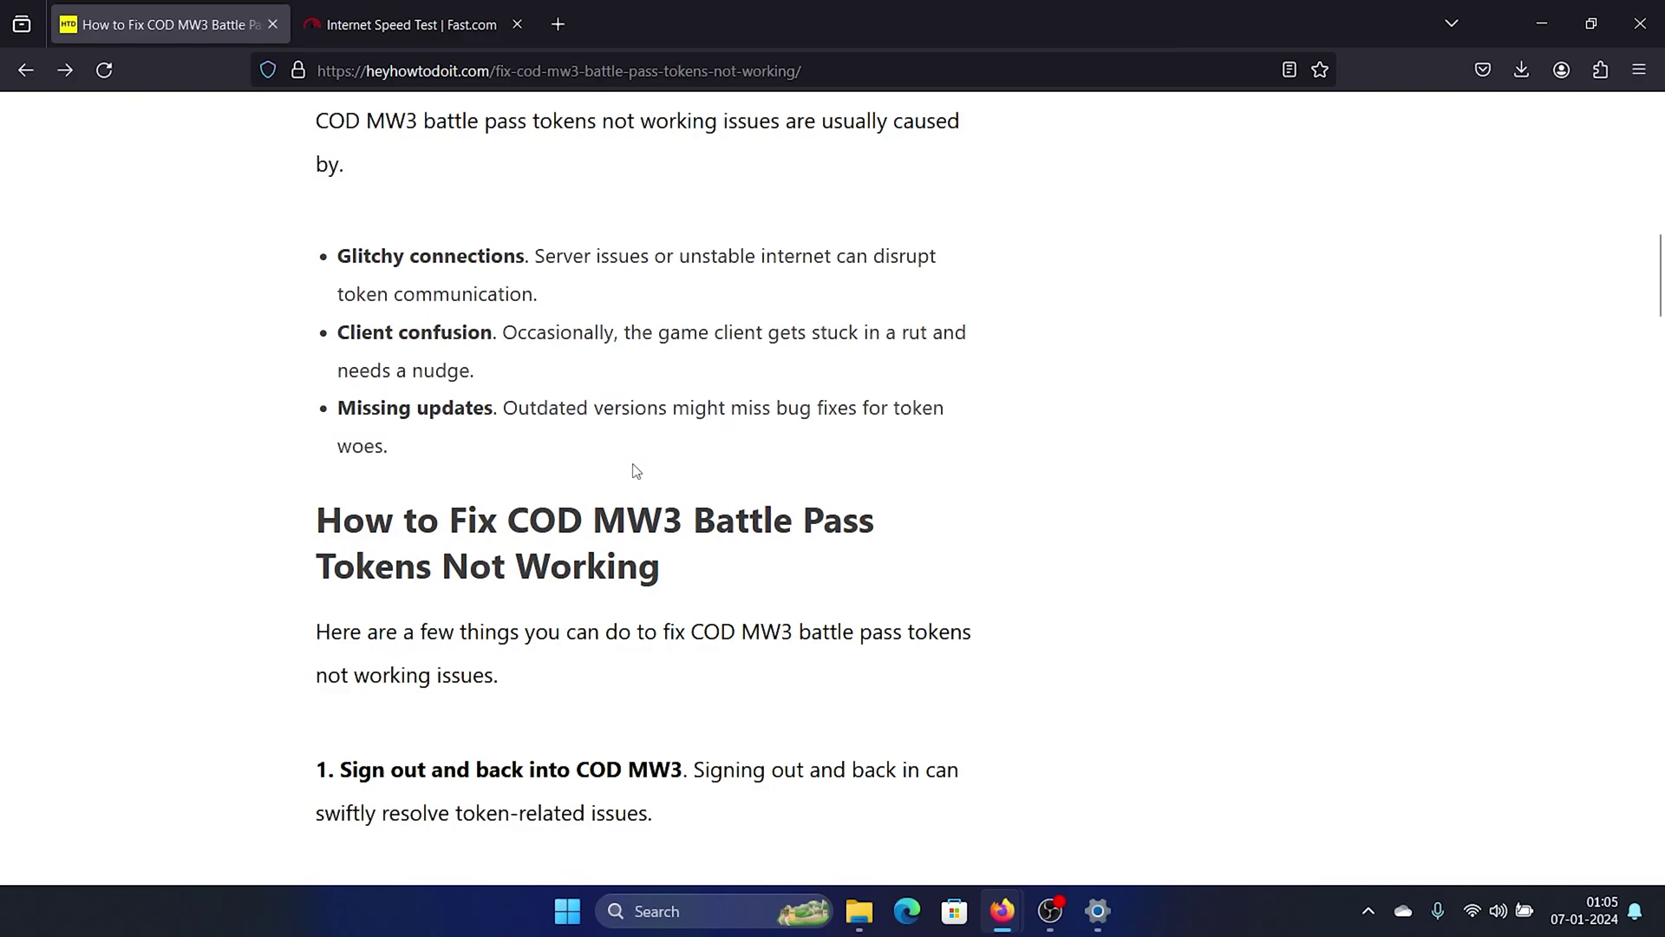
scroll(636, 469, "down", 3)
scroll(635, 469, "down", 1)
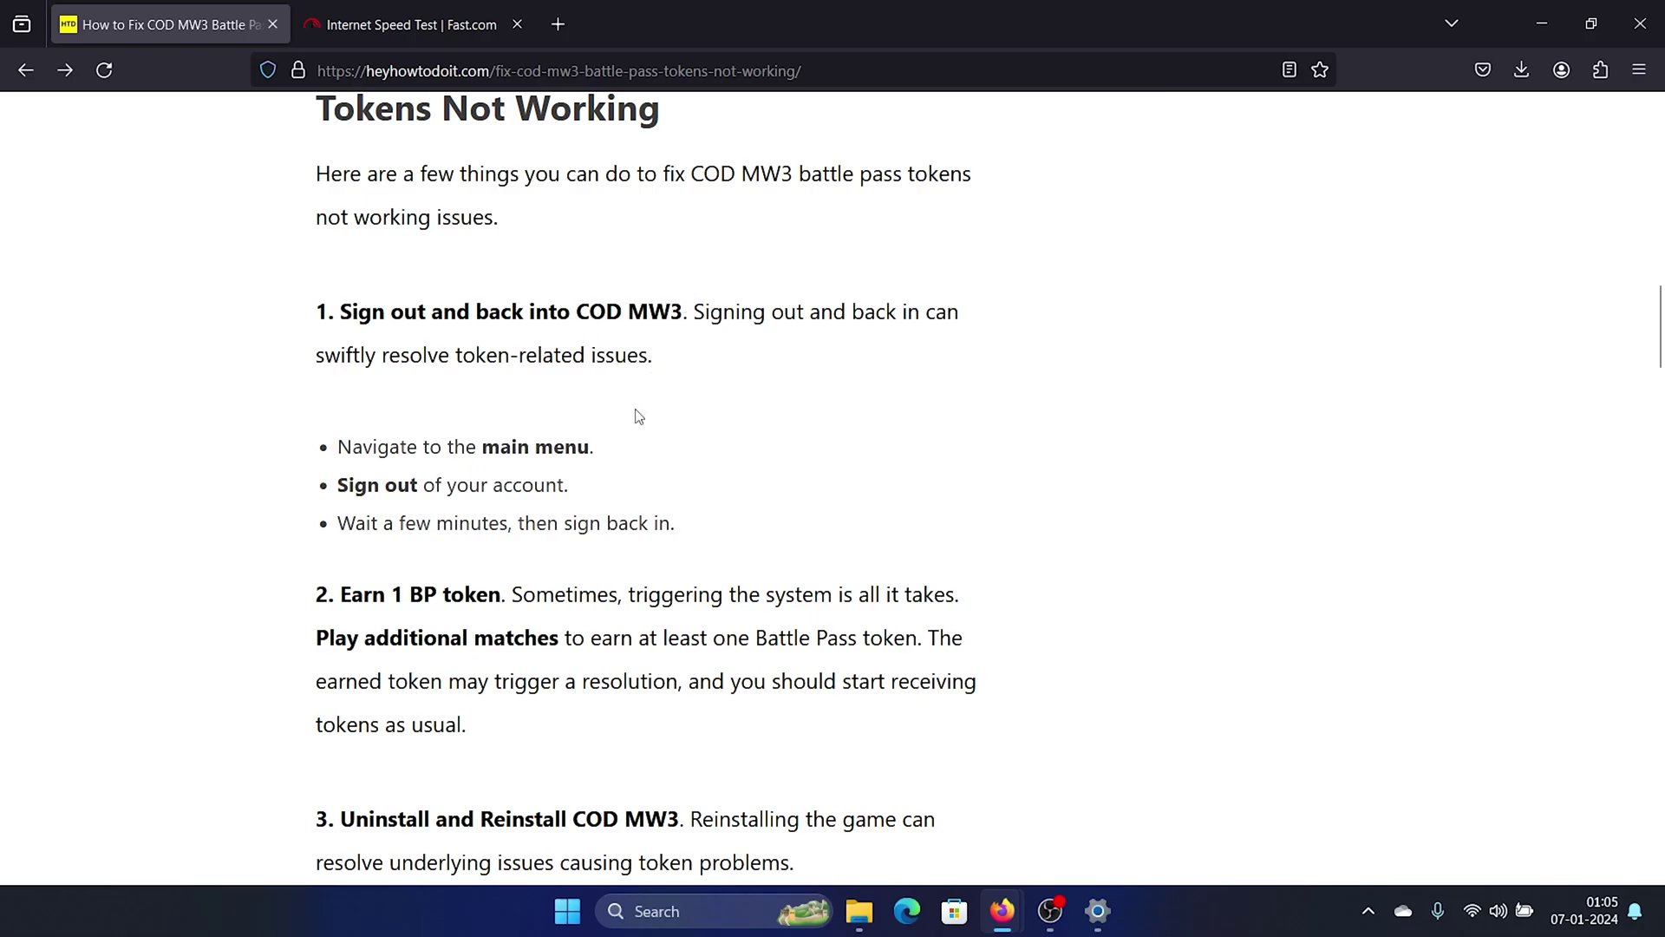
scroll(635, 416, "down", 2)
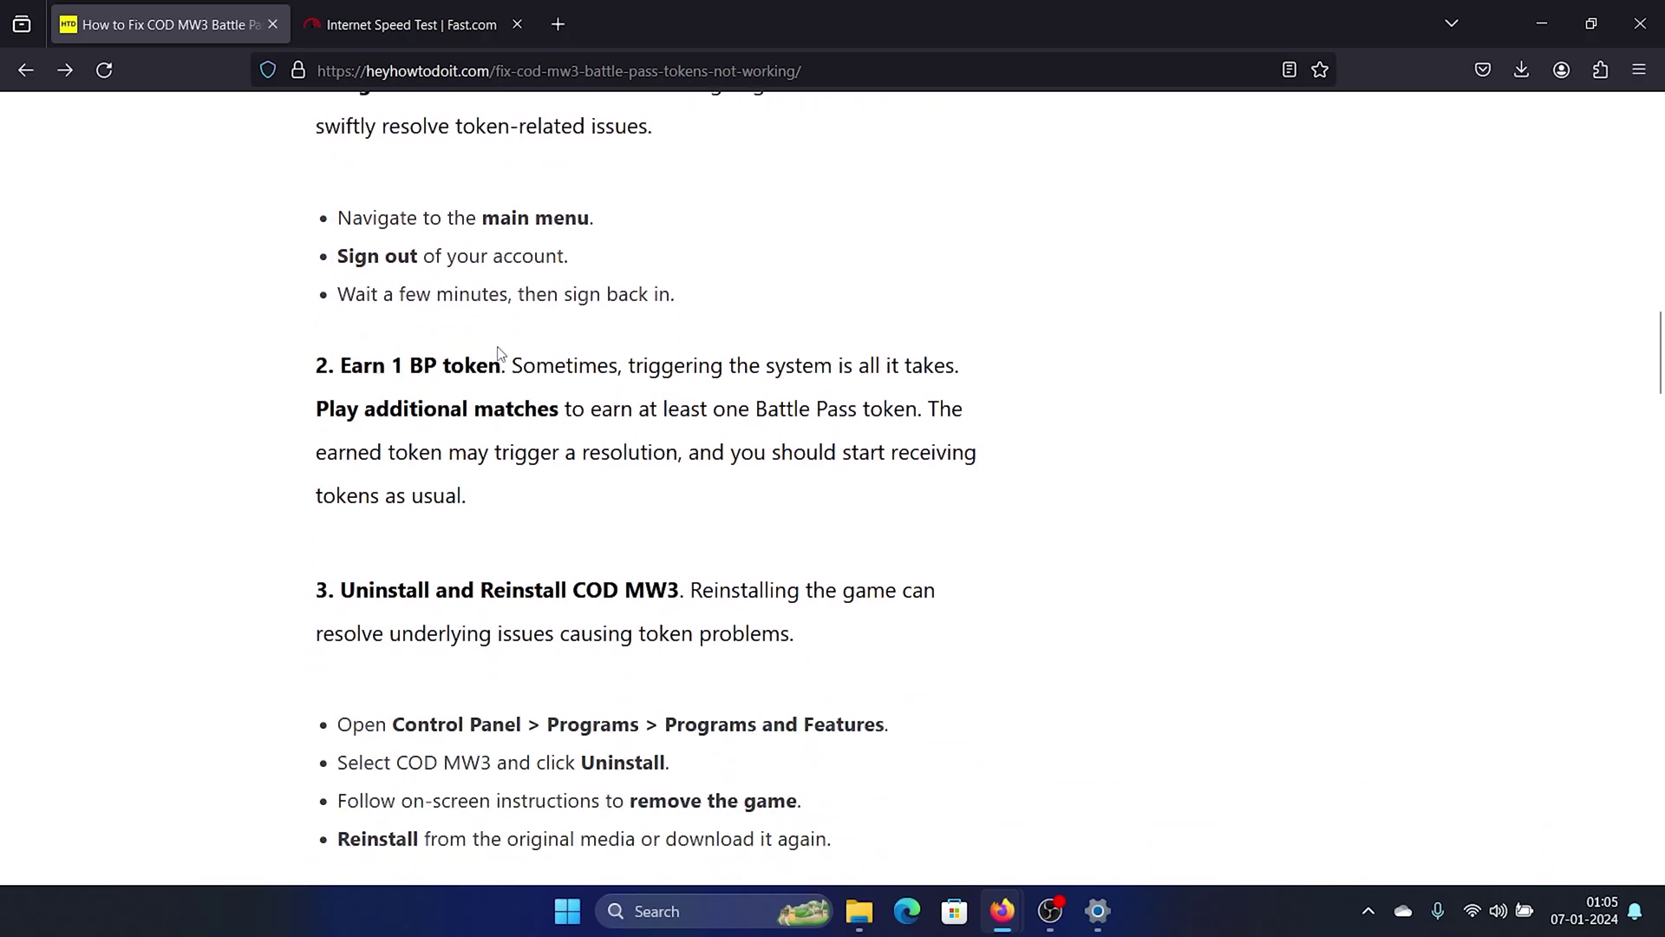
scroll(546, 516, "down", 4)
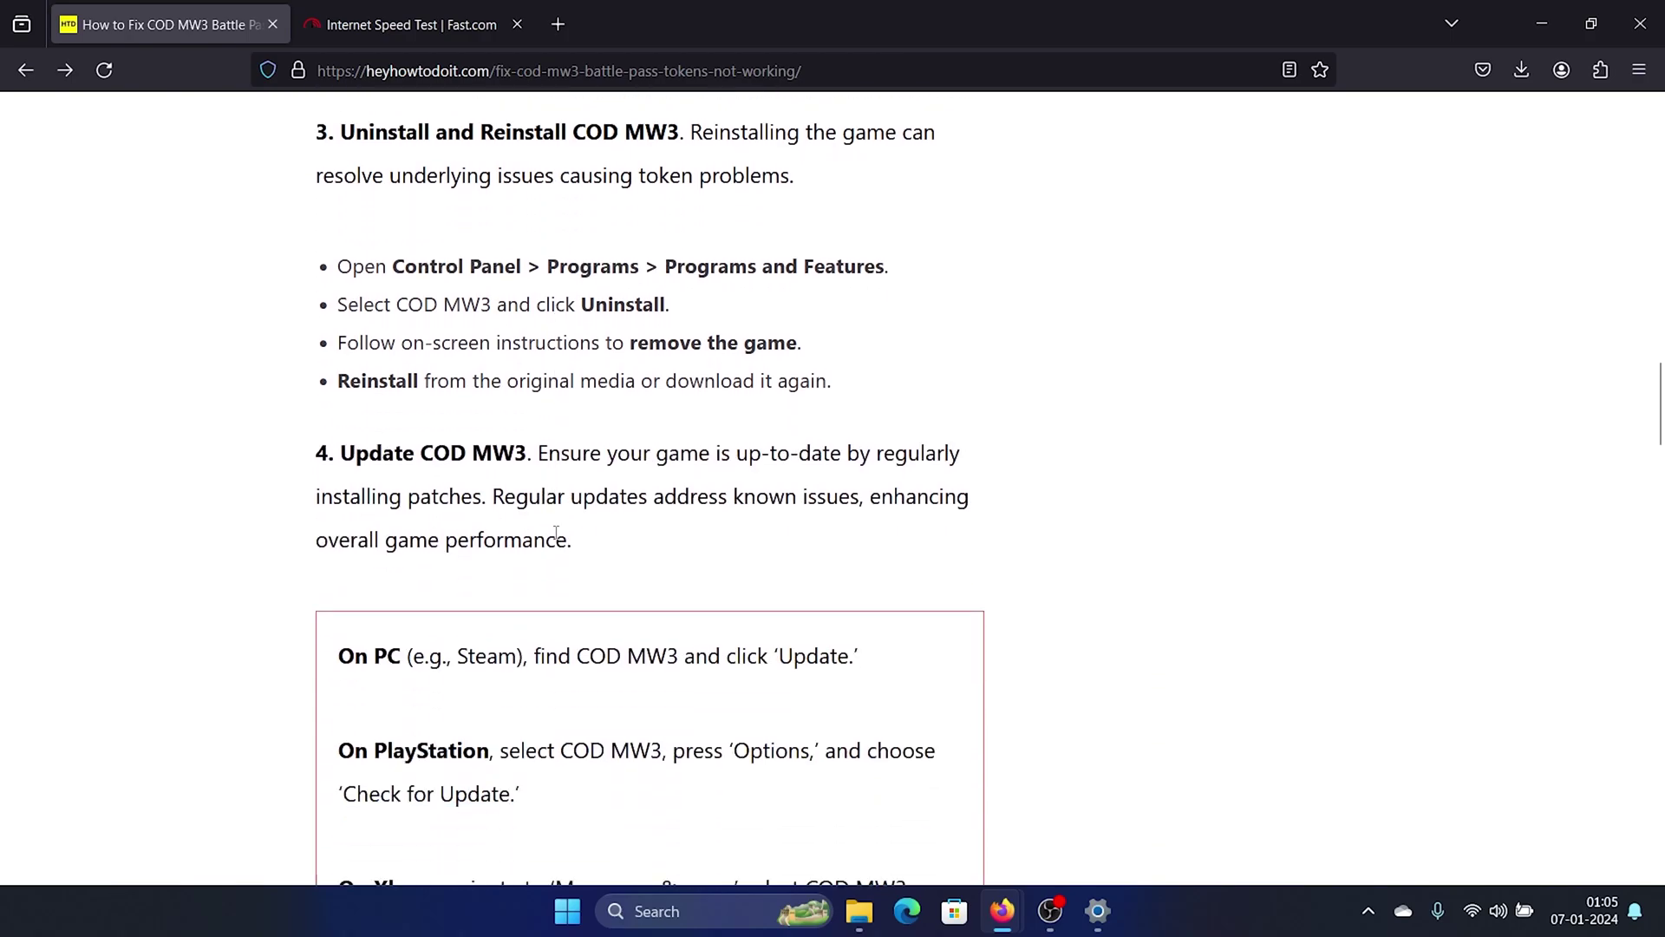
scroll(439, 491, "down", 1)
scroll(440, 520, "down", 5)
scroll(439, 521, "up", 3)
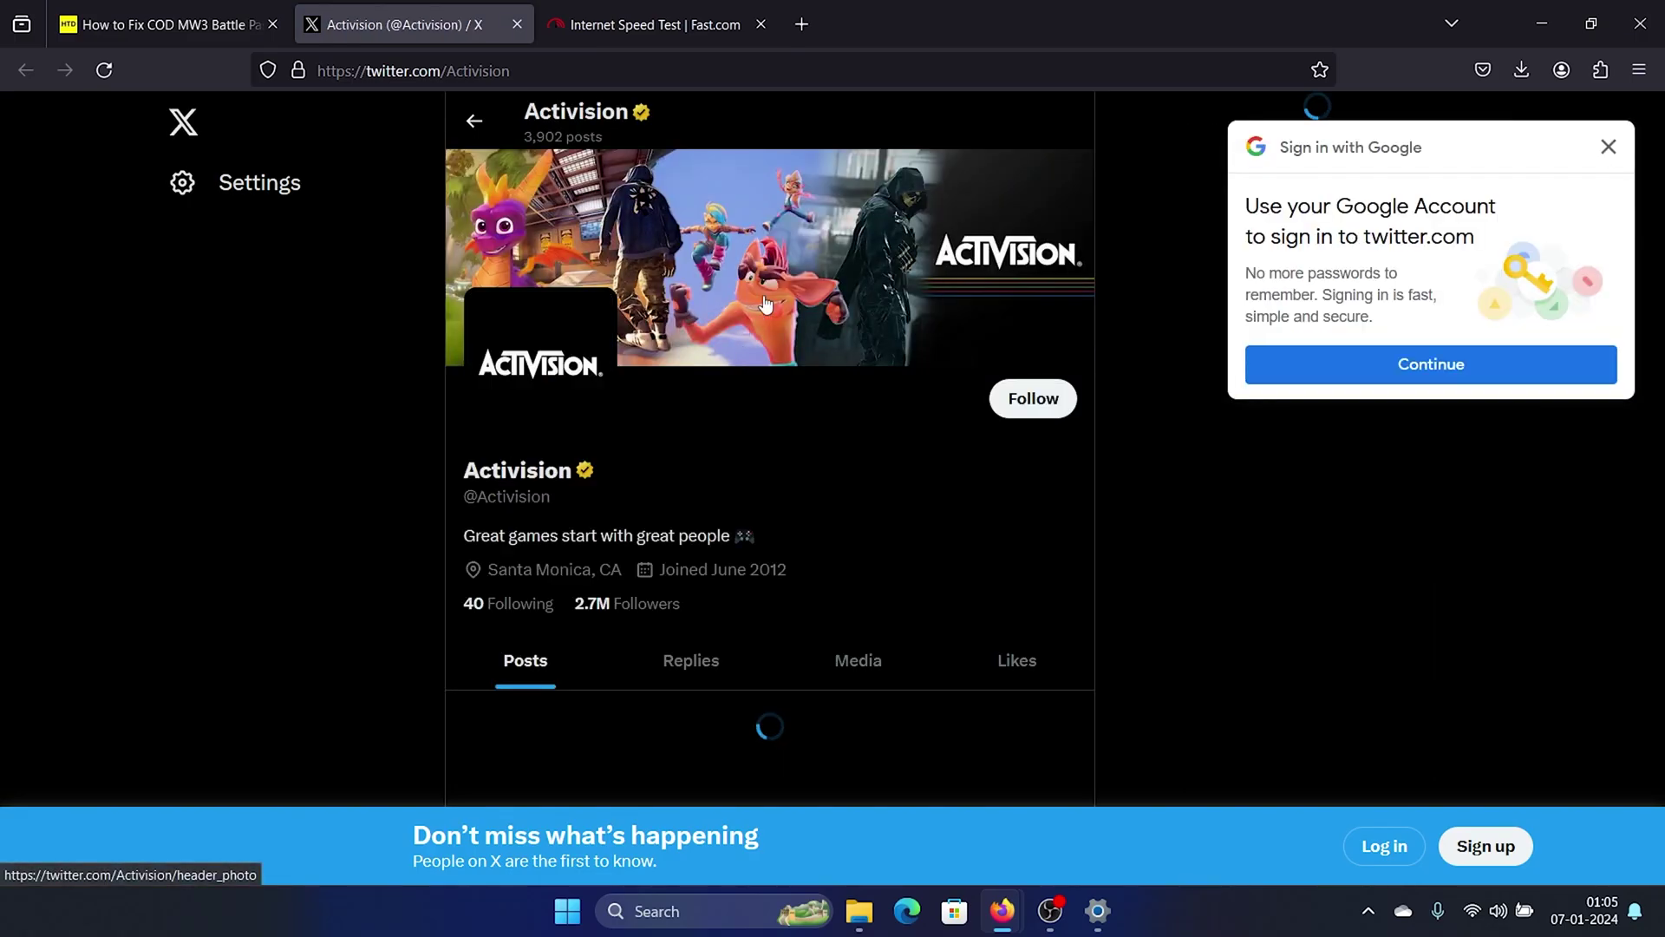
Dismiss the Google sign-in and notifications prompts on Activision's X profile, then return to the article.
left_click(1611, 144)
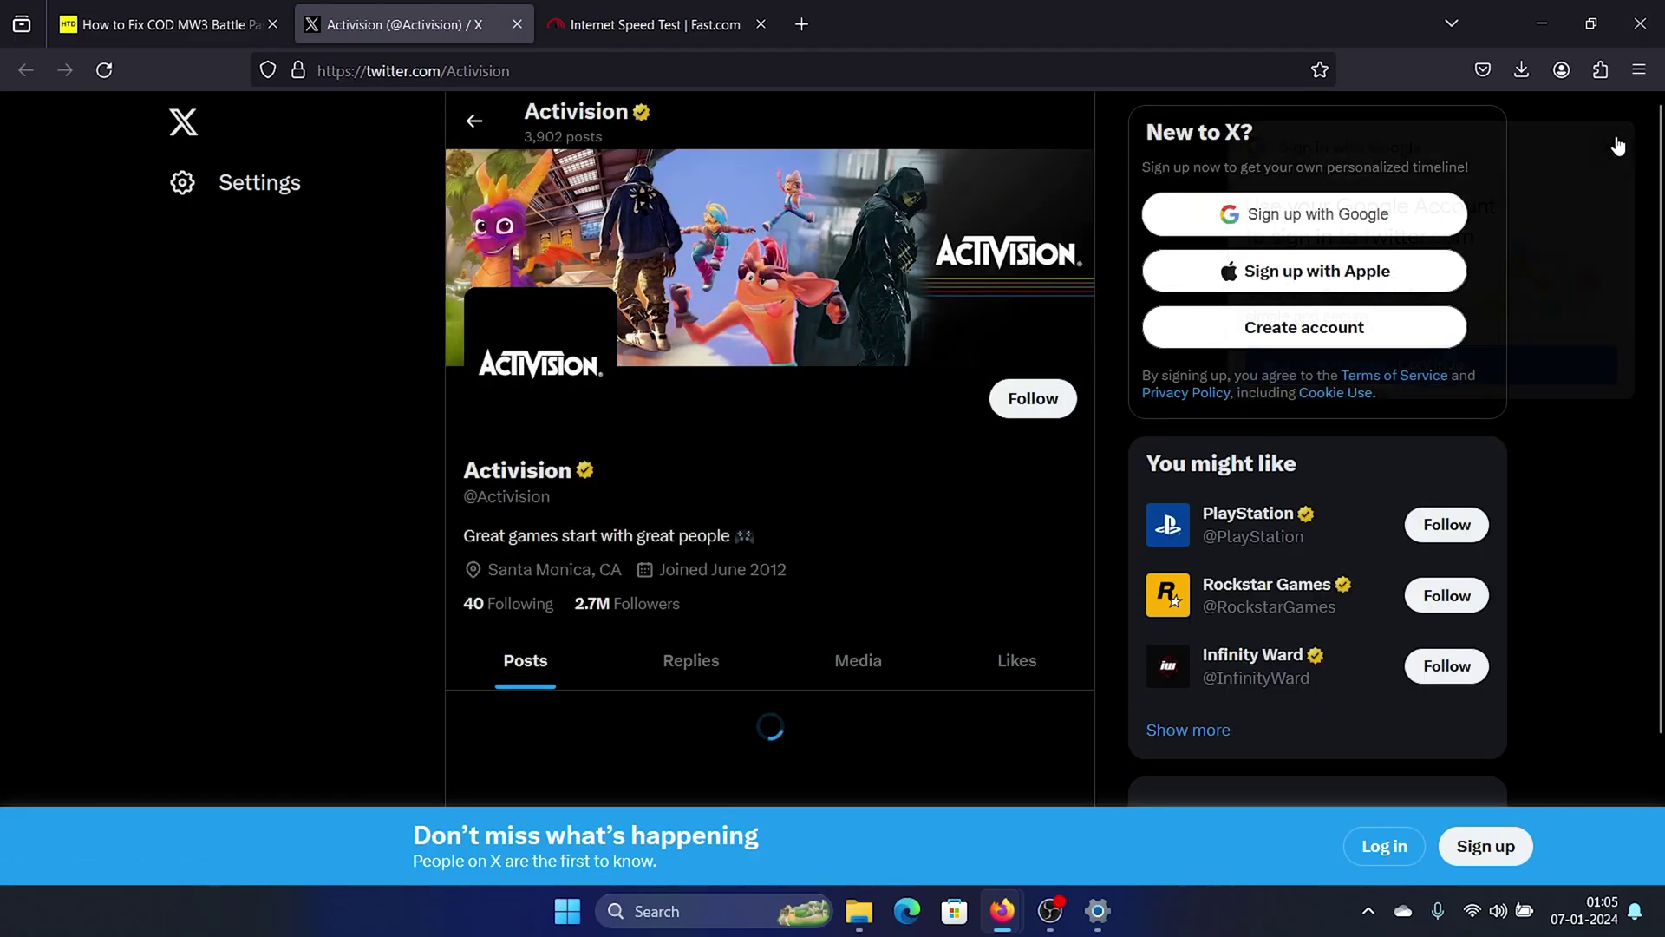
scroll(650, 501, "down", 3)
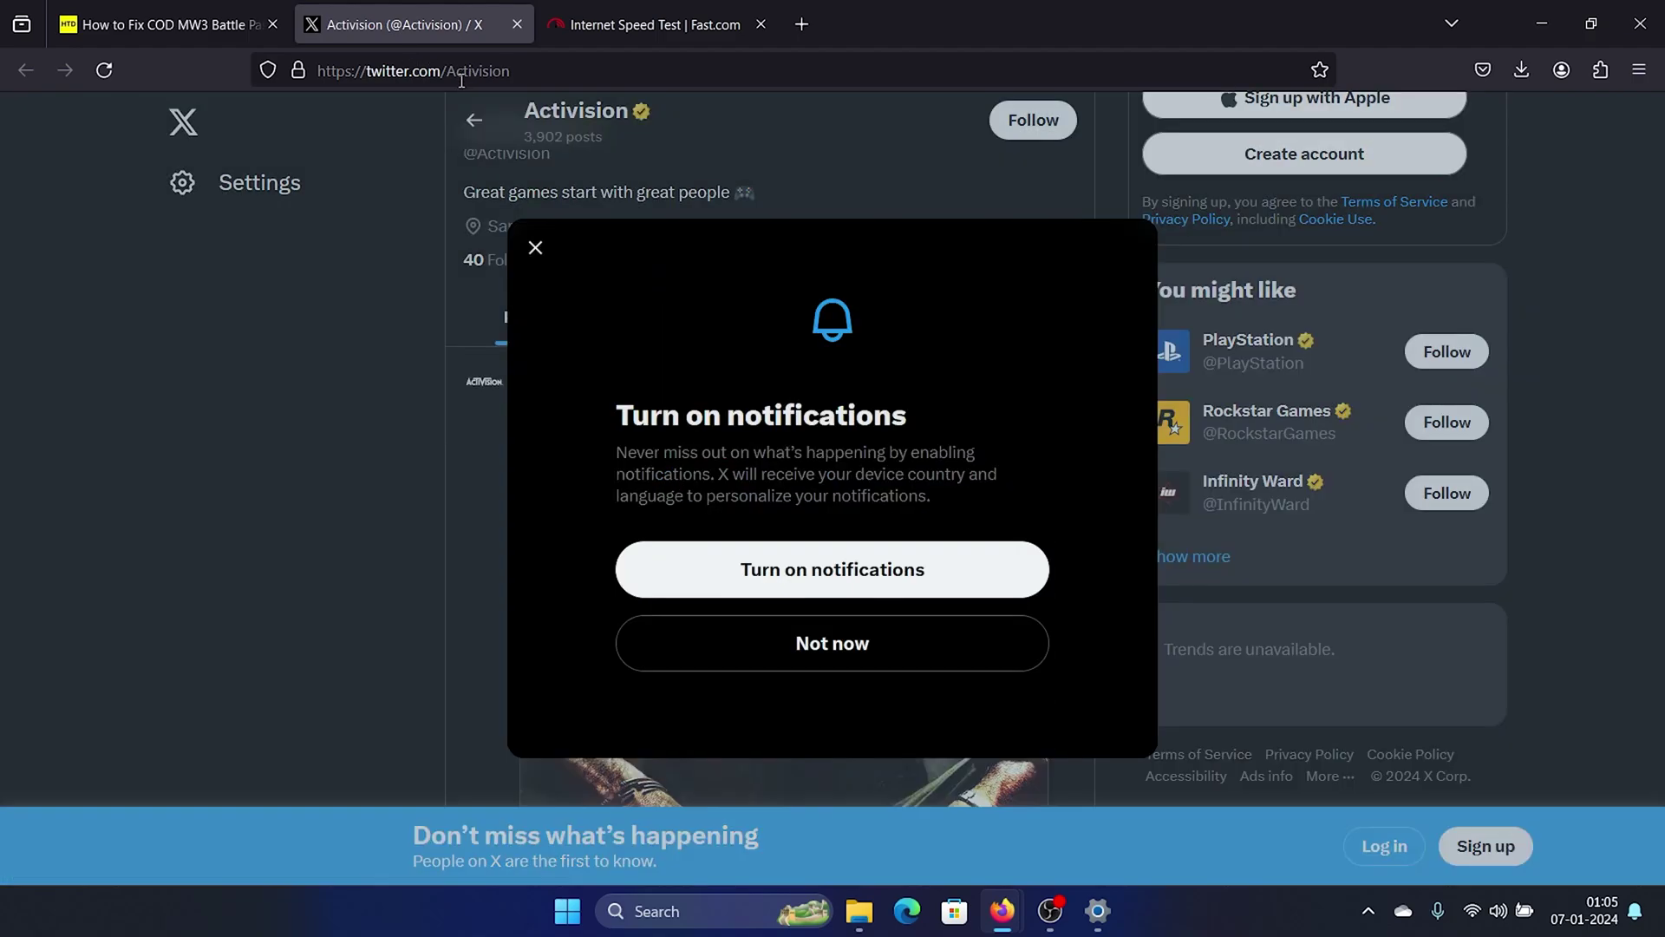
left_click(535, 247)
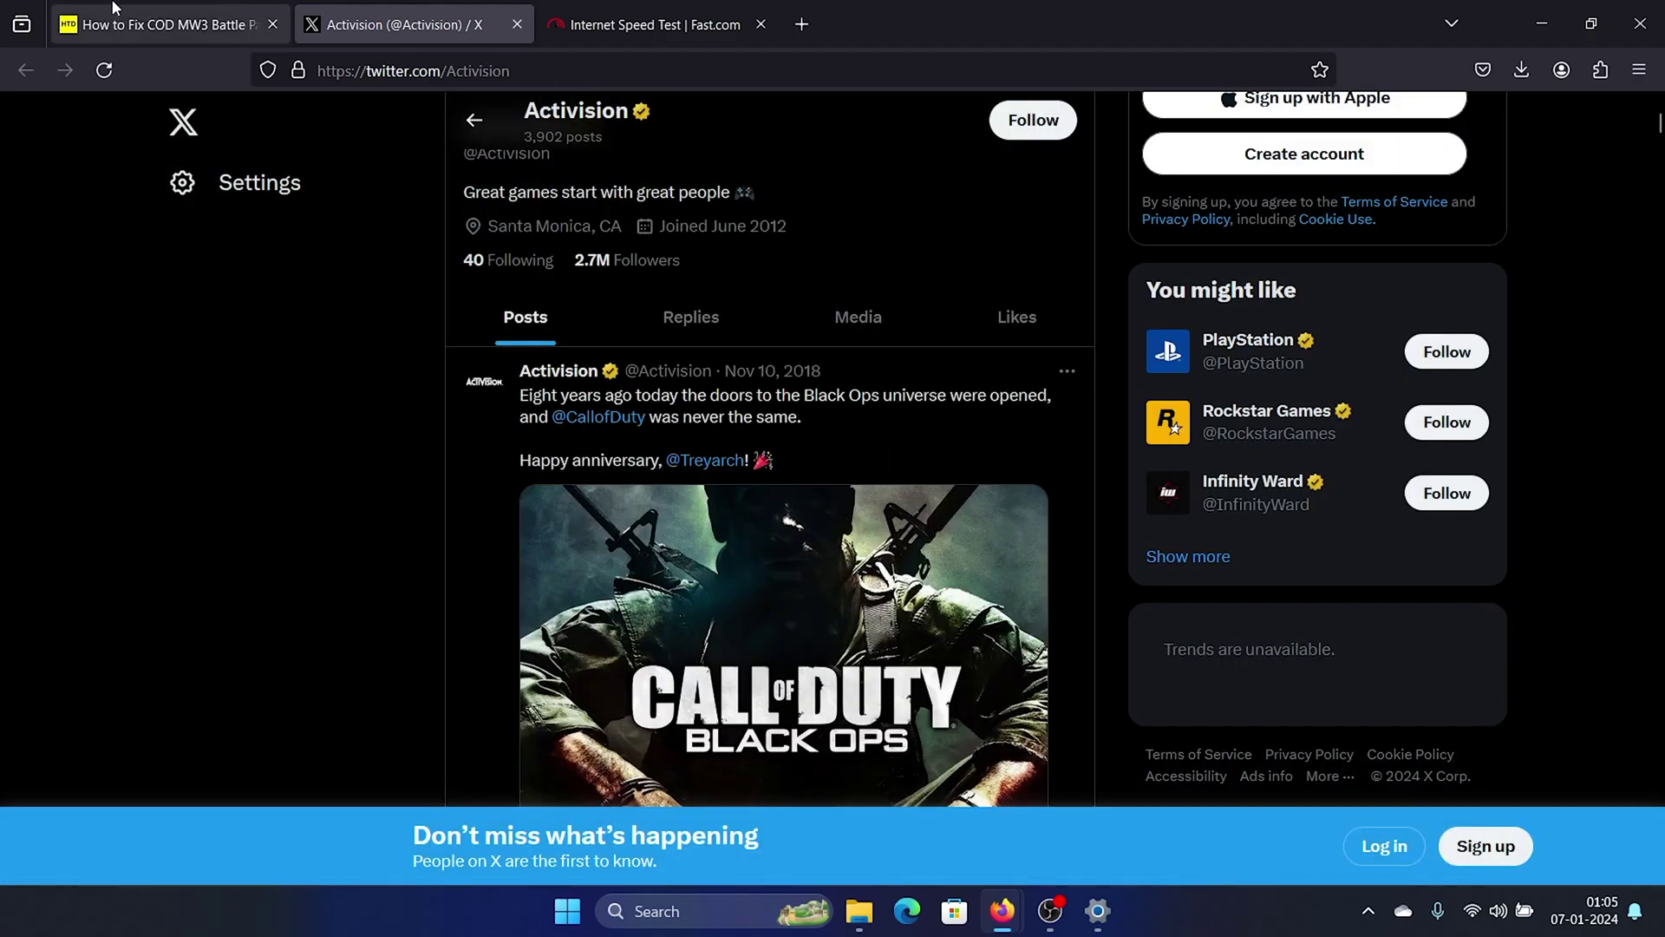
left_click(163, 24)
scroll(691, 426, "up", 2)
scroll(691, 425, "up", 5)
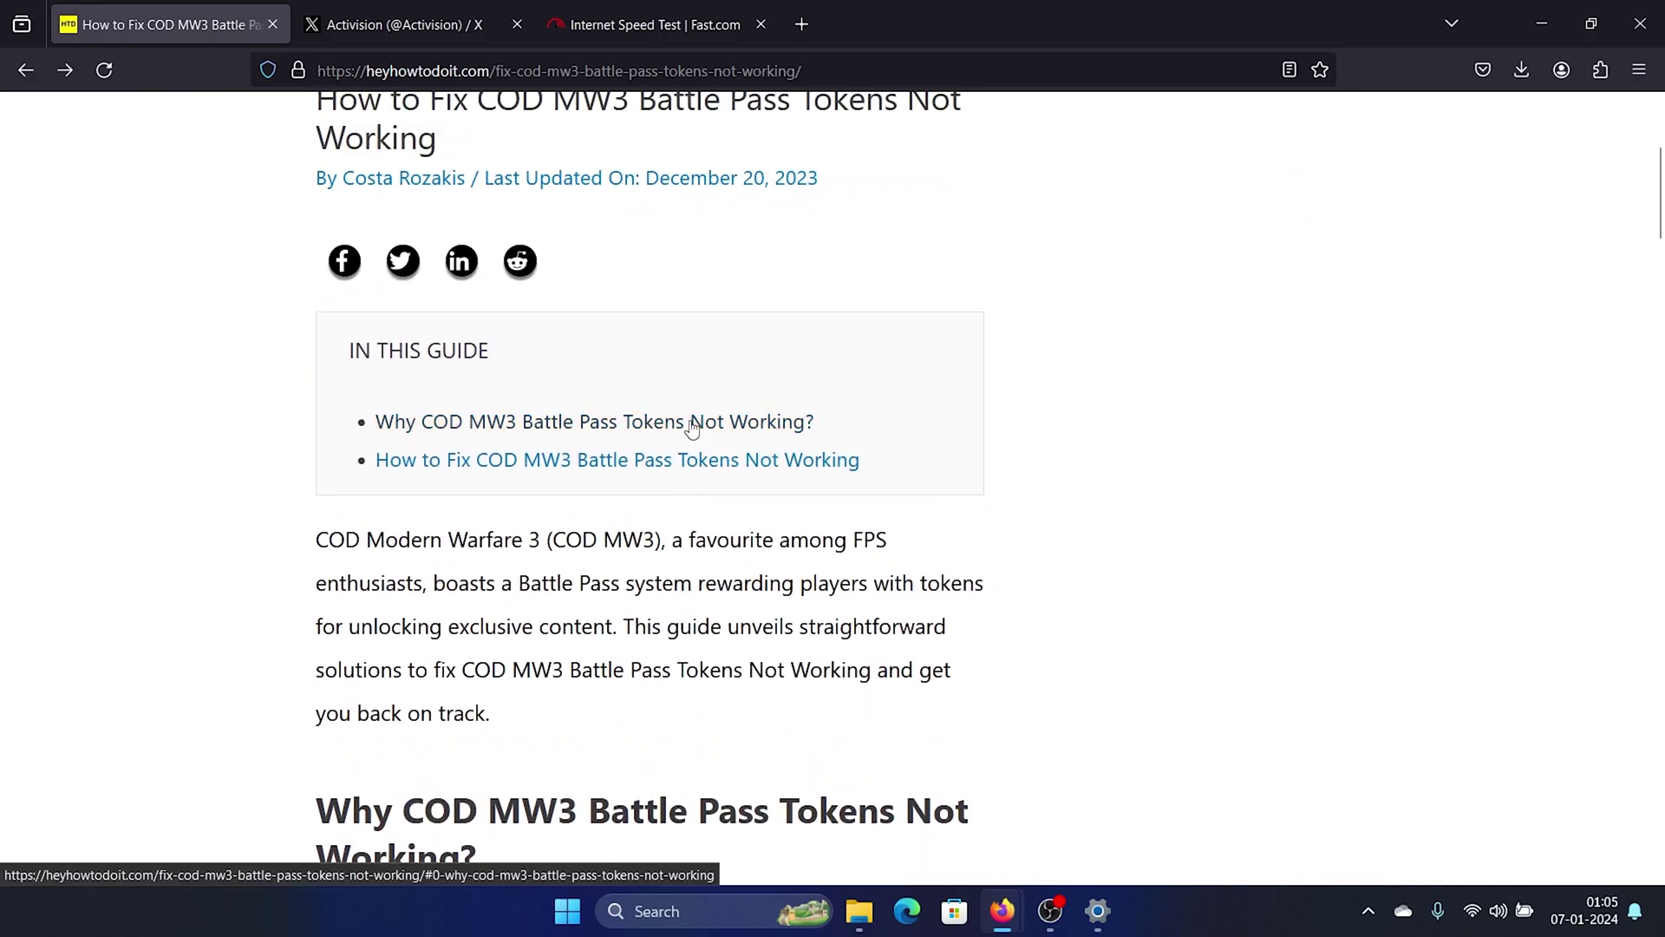
scroll(691, 425, "up", 5)
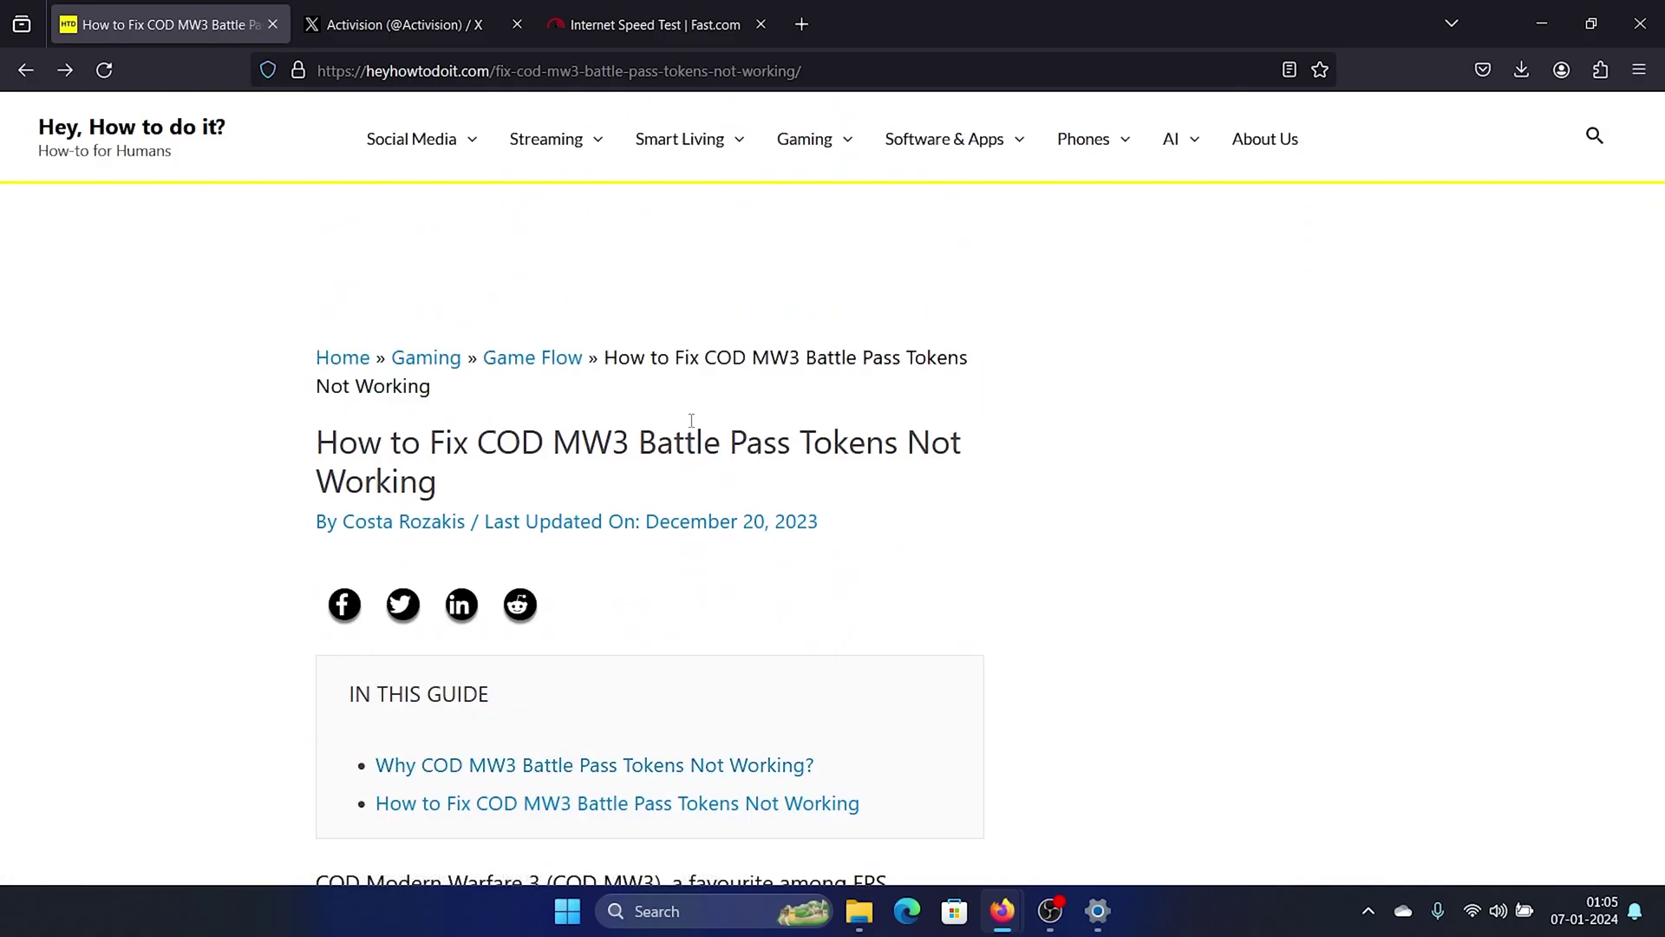
scroll(692, 421, "up", 2)
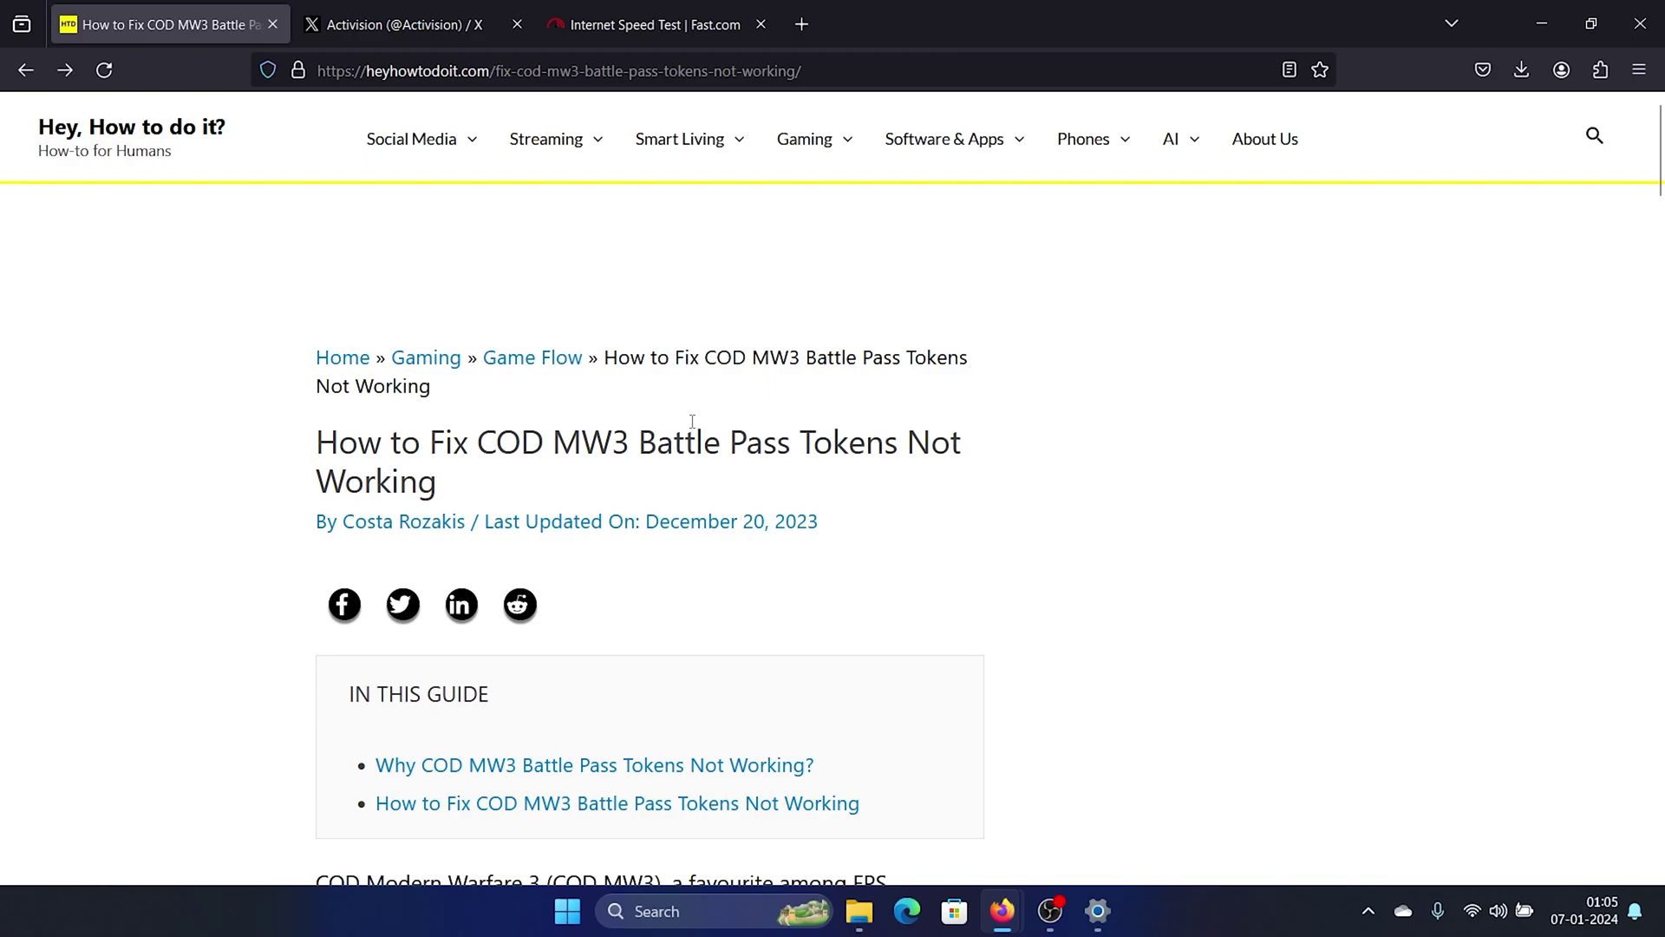